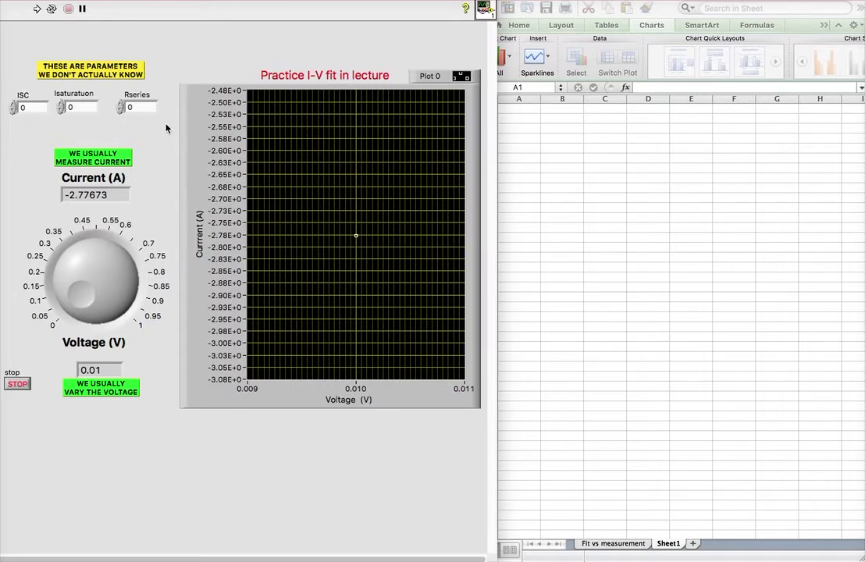
- Enter ISC 1.4, a tiny saturation current and Rseries 0.0123 in LabVIEW's fit panel
double_click(35, 109)
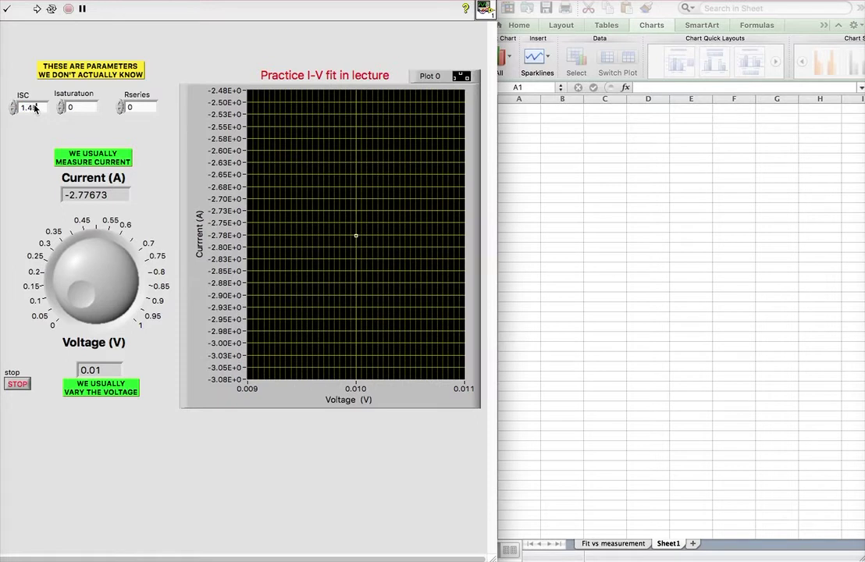
type("1.4")
double_click(68, 107)
type("3.6")
type("7e-5")
double_click(140, 108)
key("BackSpace")
type(".0123")
left_click(128, 129)
- Run the VI and sweep the Voltage knob up to about 0.5 V, then back to 0.428 V
left_click(35, 11)
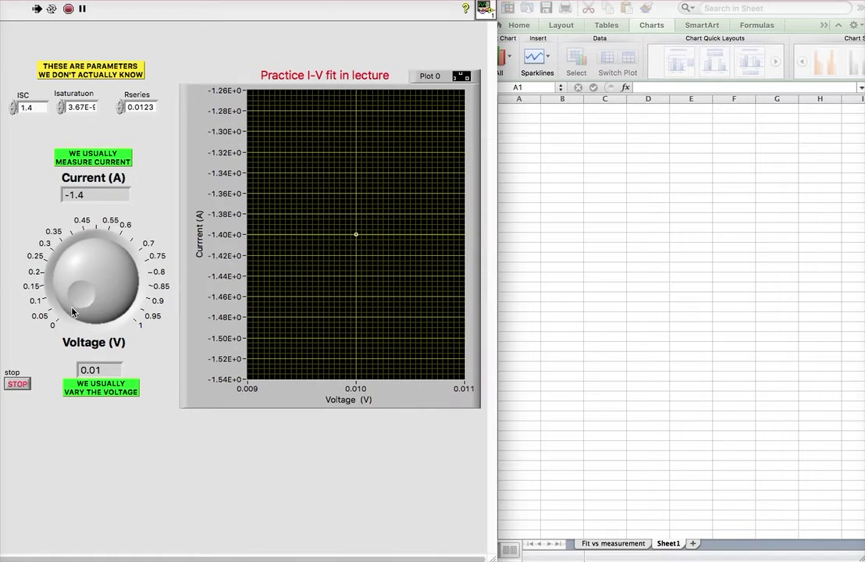
left_click_drag(69, 312, 96, 268)
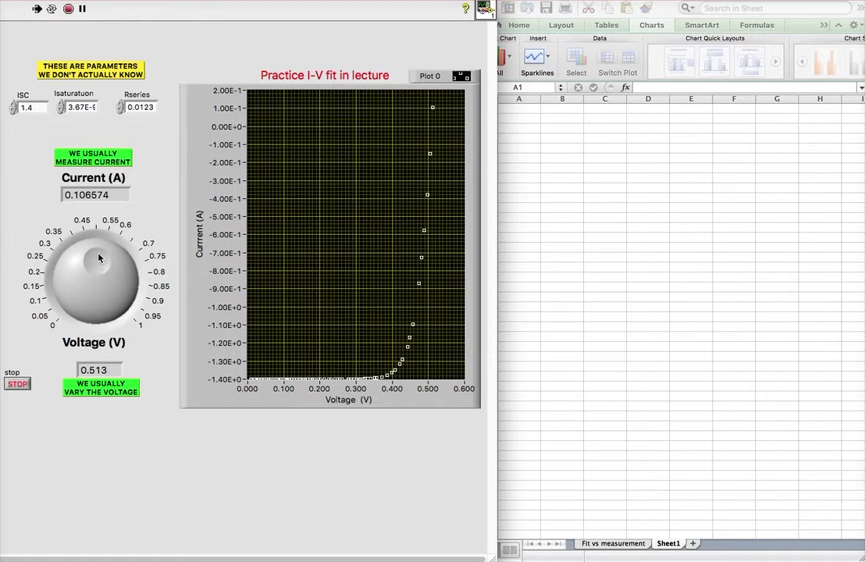
mouse_move(98, 257)
left_mouse_down()
mouse_move(82, 266)
mouse_move(98, 262)
mouse_move(89, 265)
left_mouse_up()
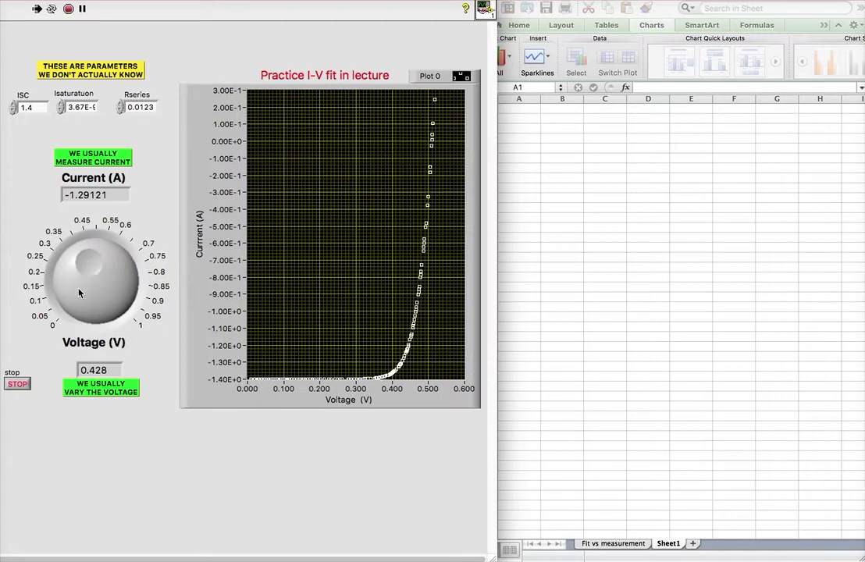
- Stop the VI and copy the graph's I-V data with Export Data To Clipboard
left_click(24, 389)
right_click(369, 334)
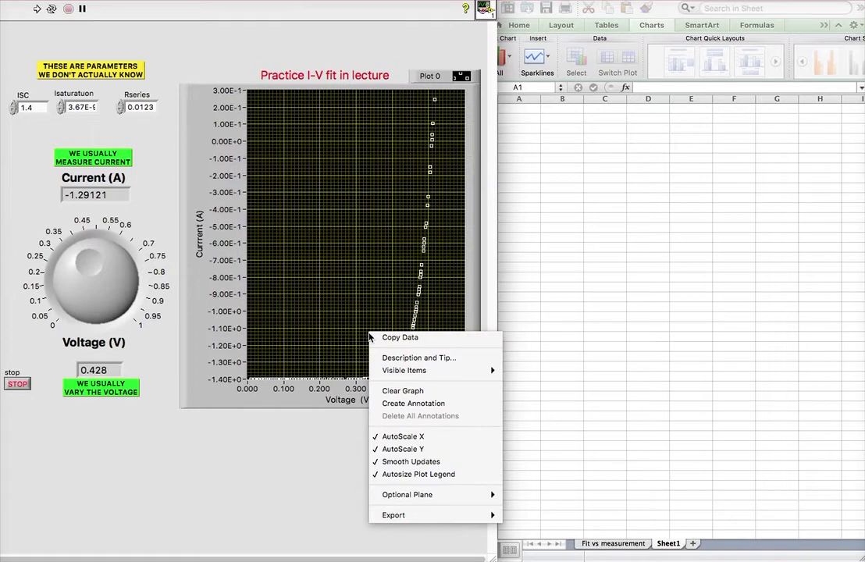
mouse_move(392, 515)
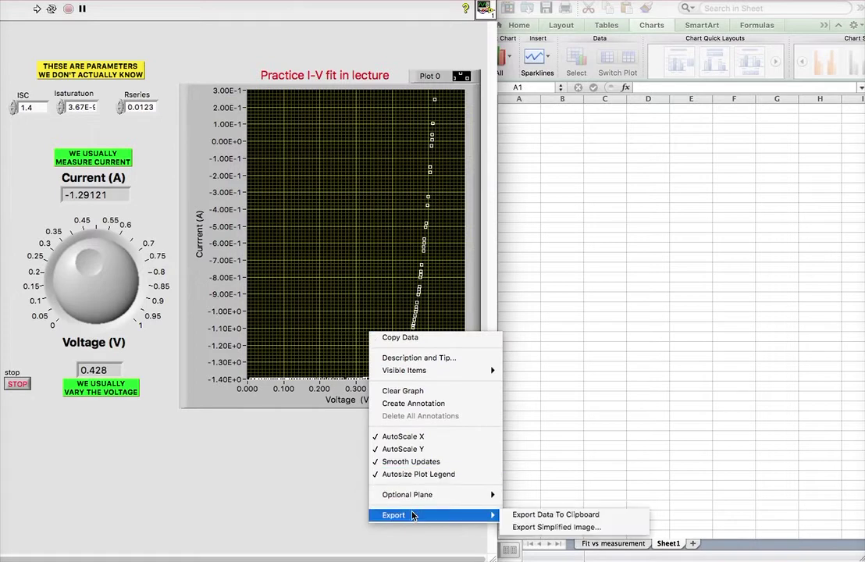
left_click(551, 516)
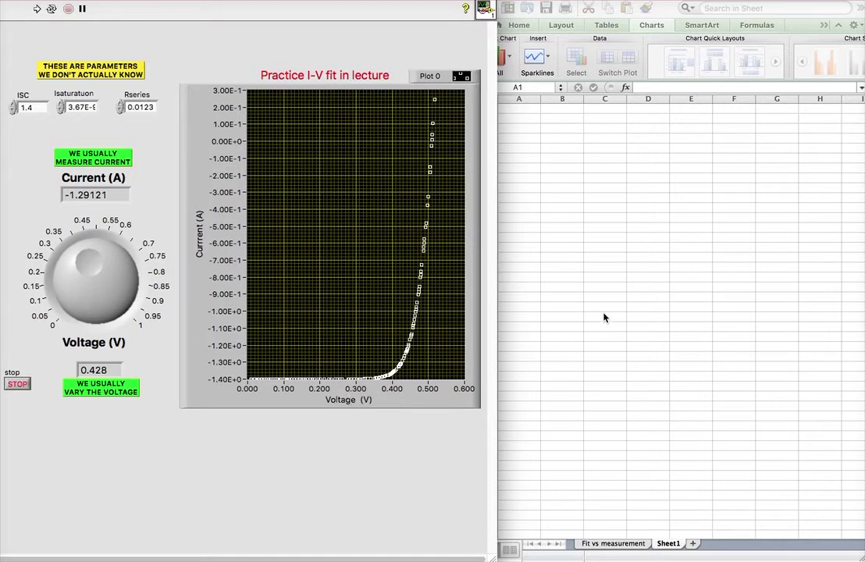
- Paste the exported voltage and current data into Sheet1 at A1 and scroll through it
left_click(585, 301)
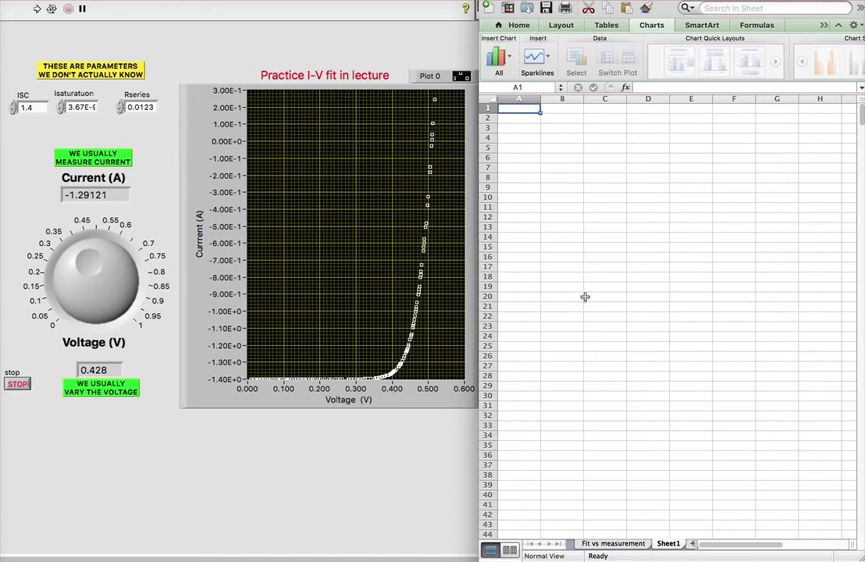
key("super+v")
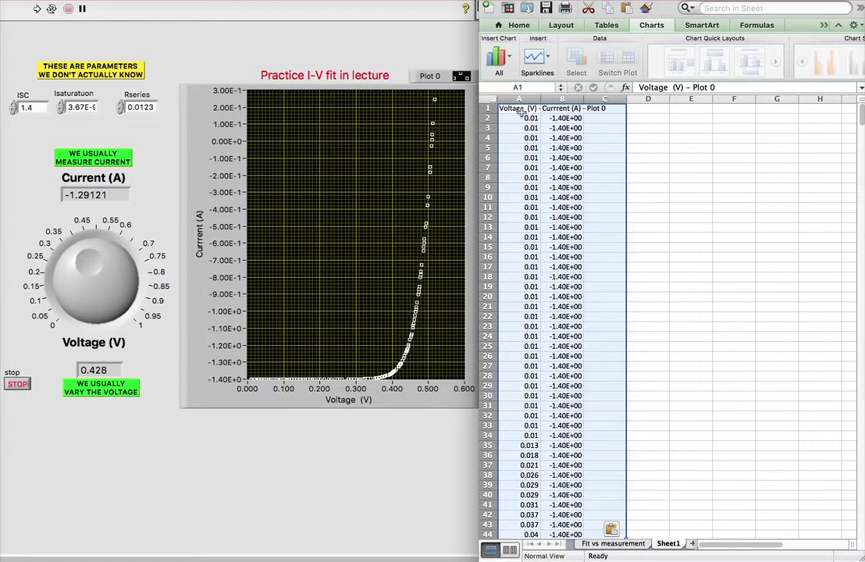
scroll(529, 132, "down", 5)
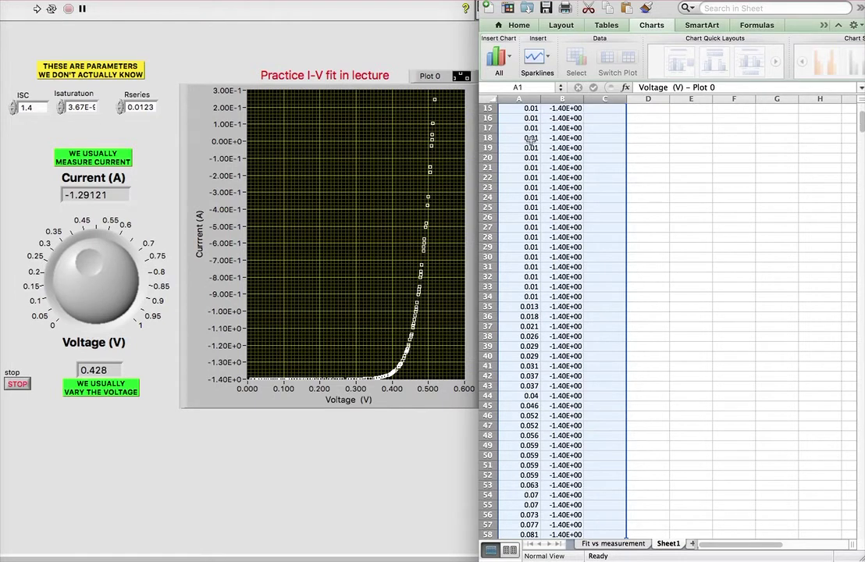
scroll(530, 140, "down", 10)
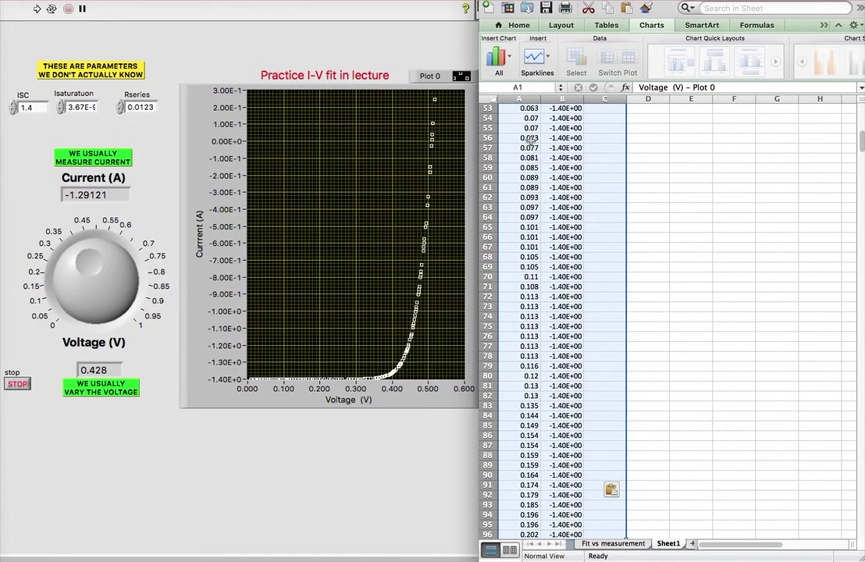
scroll(530, 140, "down", 8)
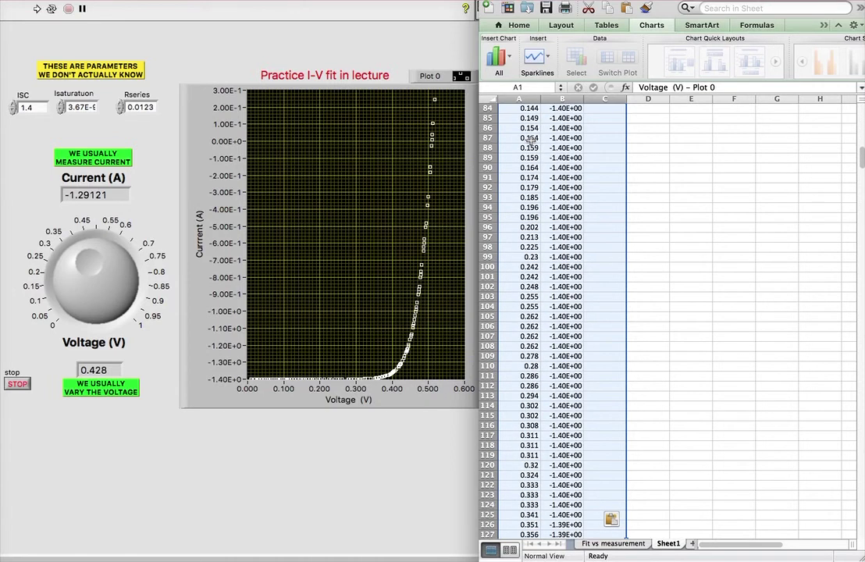
scroll(531, 140, "down", 12)
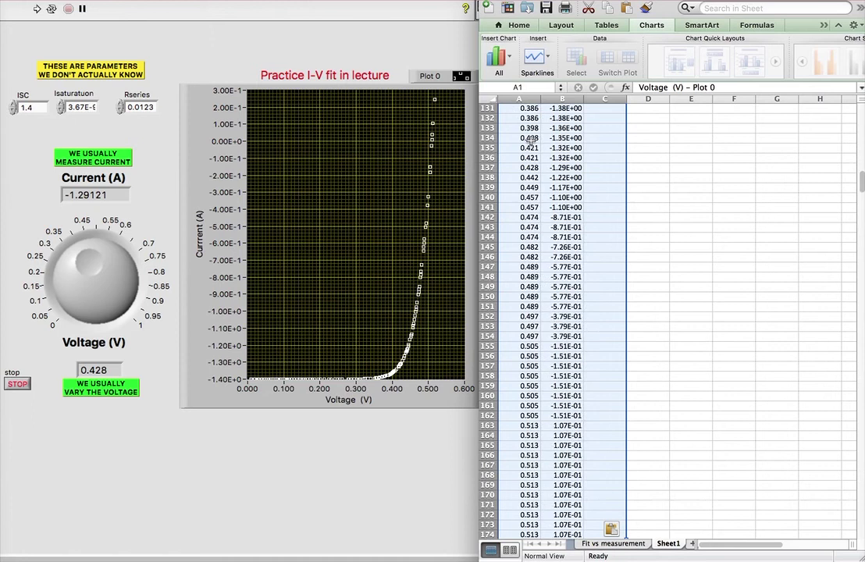
scroll(531, 141, "down", 12)
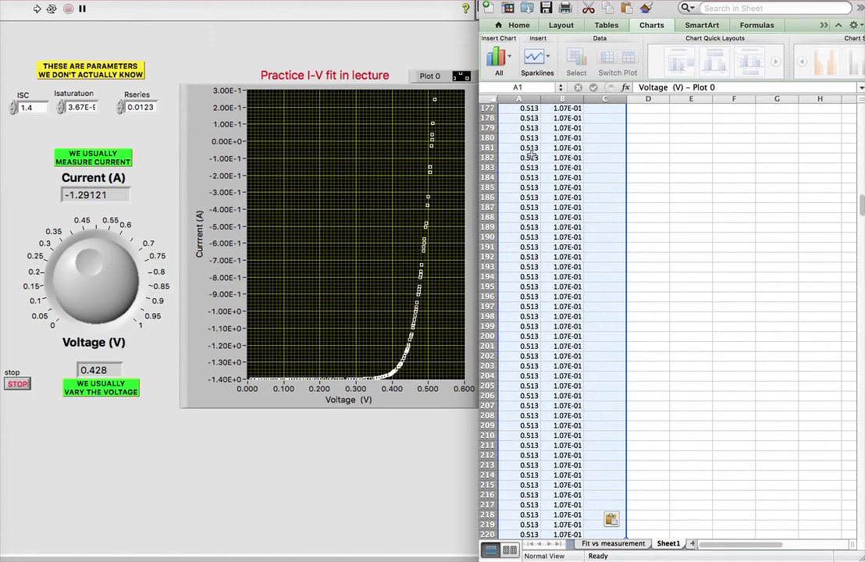
scroll(531, 153, "down", 18)
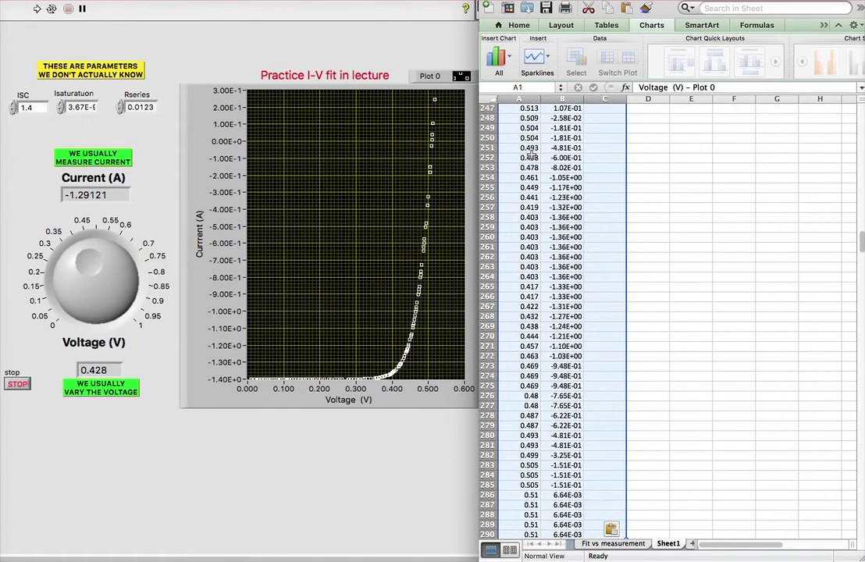
scroll(530, 153, "up", 20)
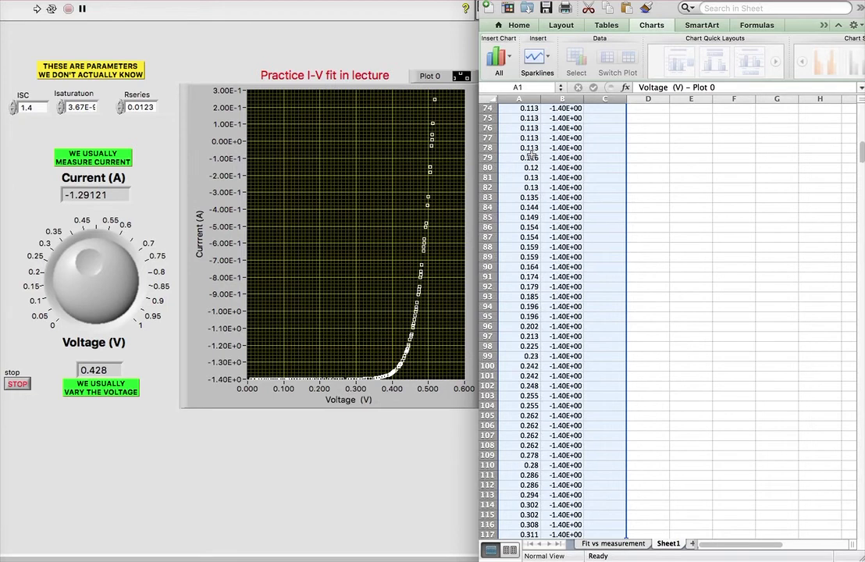
scroll(531, 153, "up", 18)
- Select the data range A2:B424
left_click(528, 118)
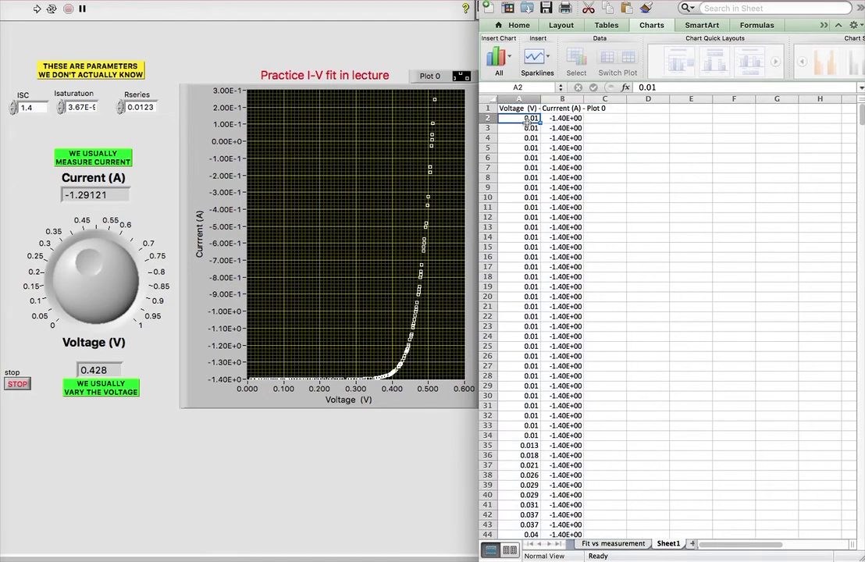
key("shift+Right")
key("super+shift+Down")
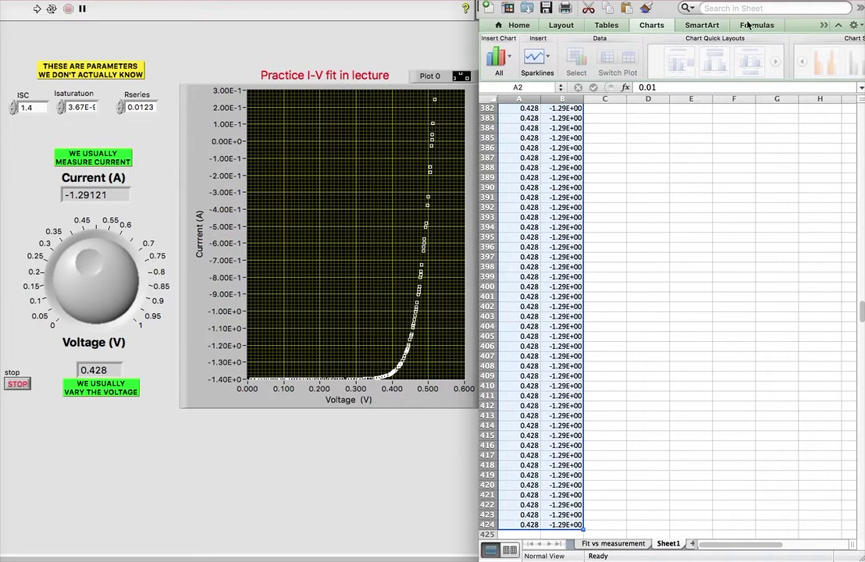
- Widen the Excel window over the LabVIEW panel and scroll through the data
left_click_drag(478, 47, 4, 46)
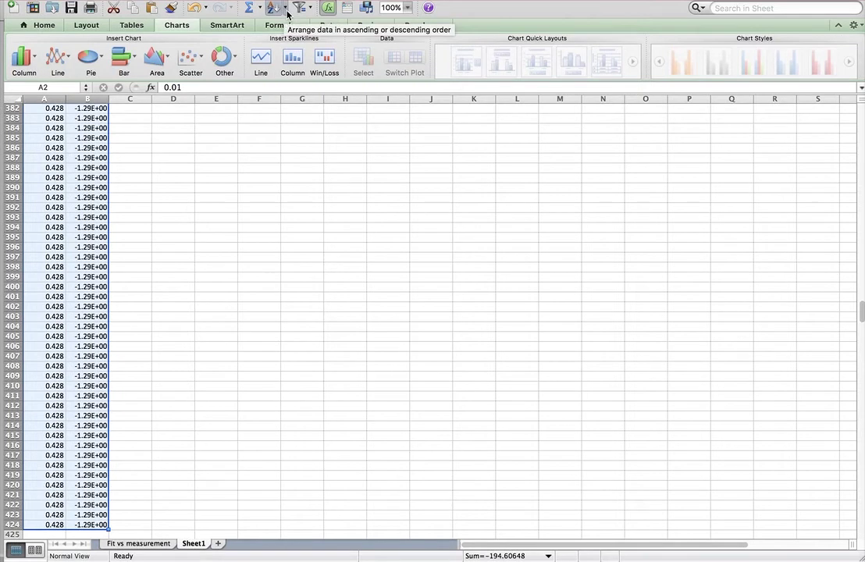
scroll(264, 43, "down", 3)
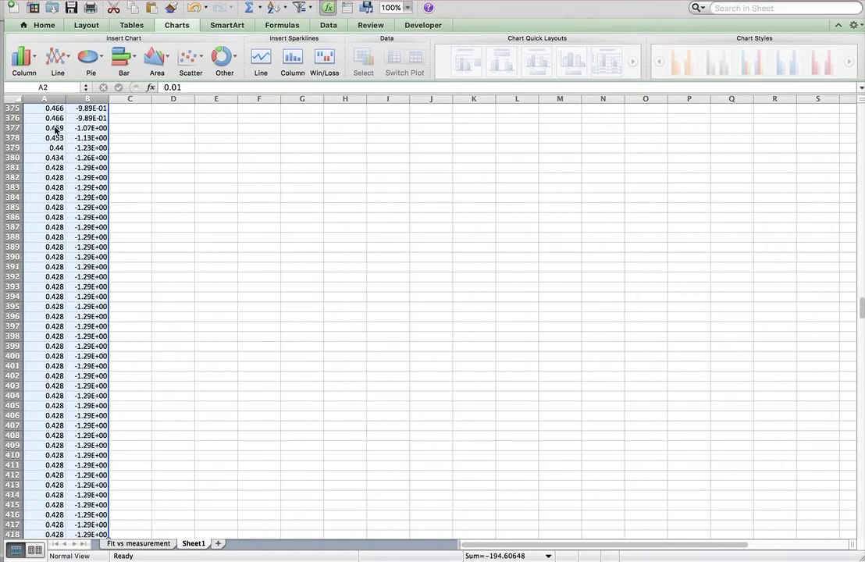
scroll(54, 130, "up", 20)
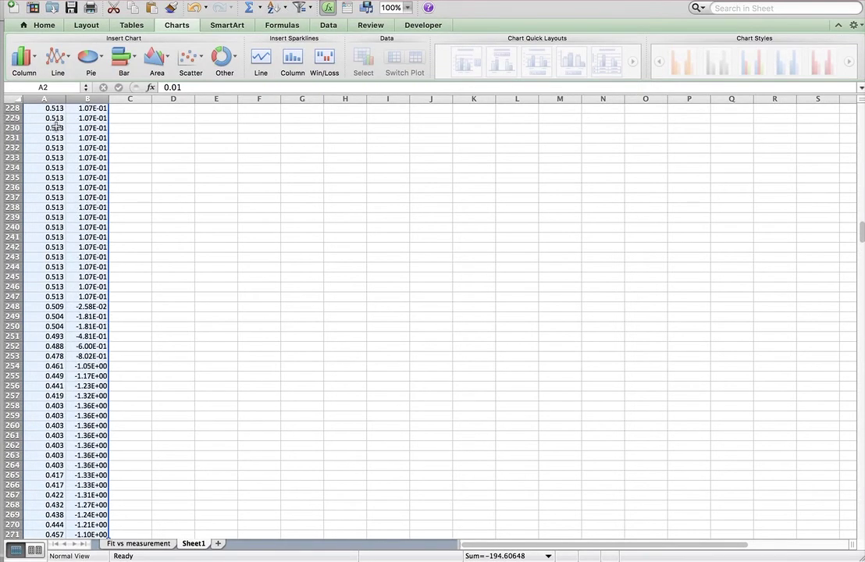
scroll(56, 125, "up", 20)
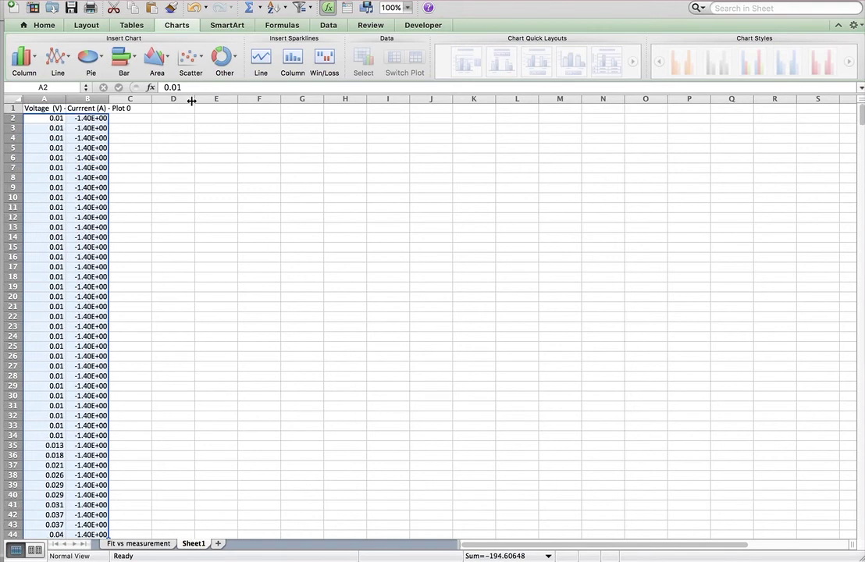
- Sort the data by voltage in descending order, then back to ascending
left_click(274, 10)
left_click(286, 8)
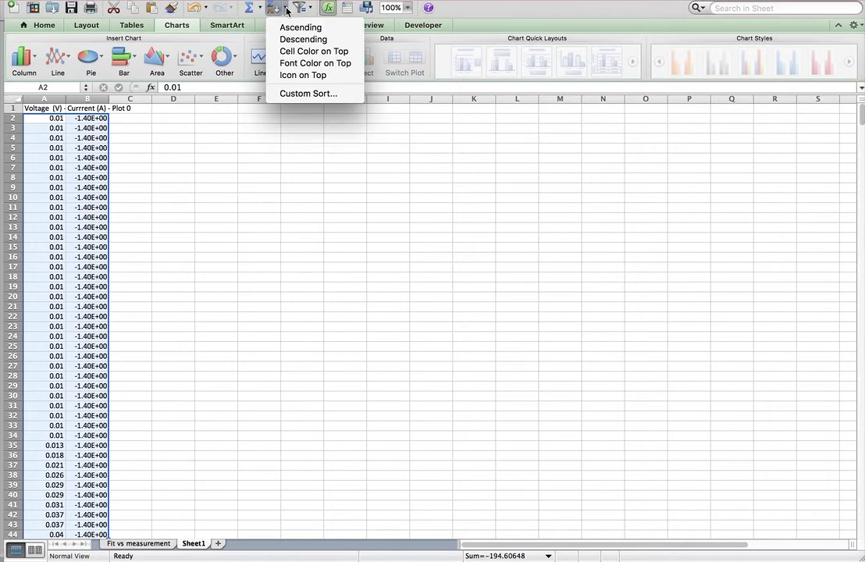
left_click(290, 39)
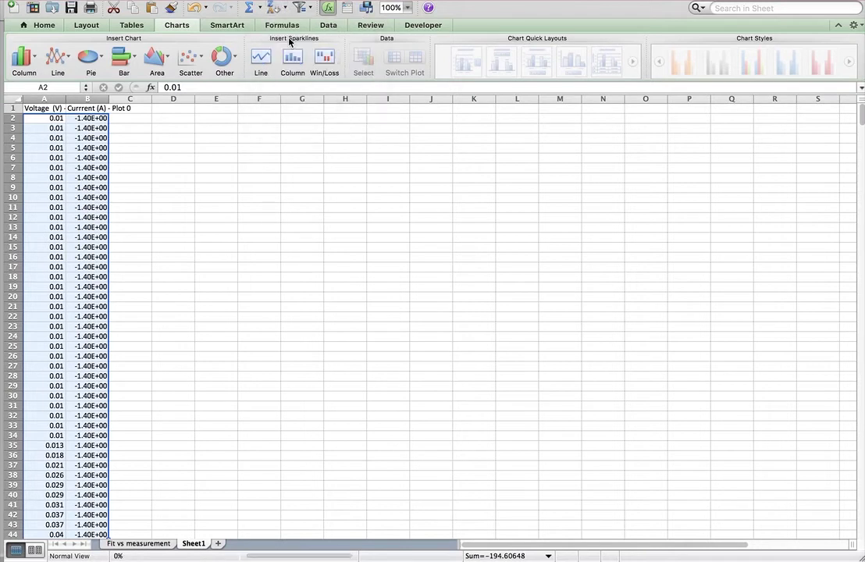
left_click(277, 9)
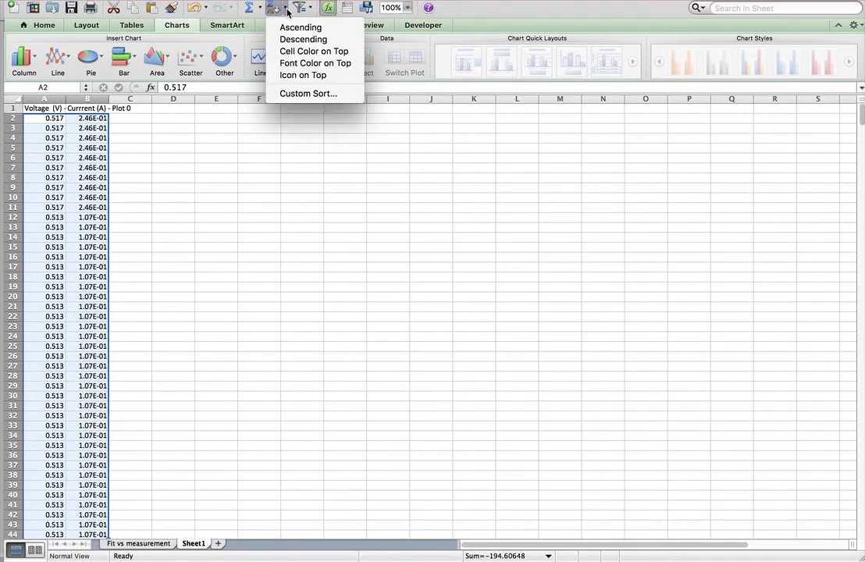
left_click(294, 29)
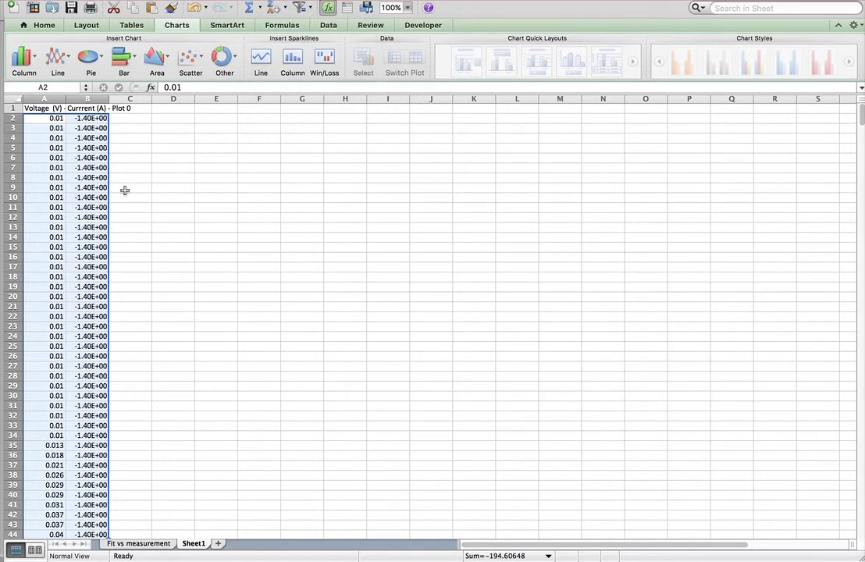
- Select A1:B424 and insert a marked scatter chart of current against voltage
left_click(52, 112)
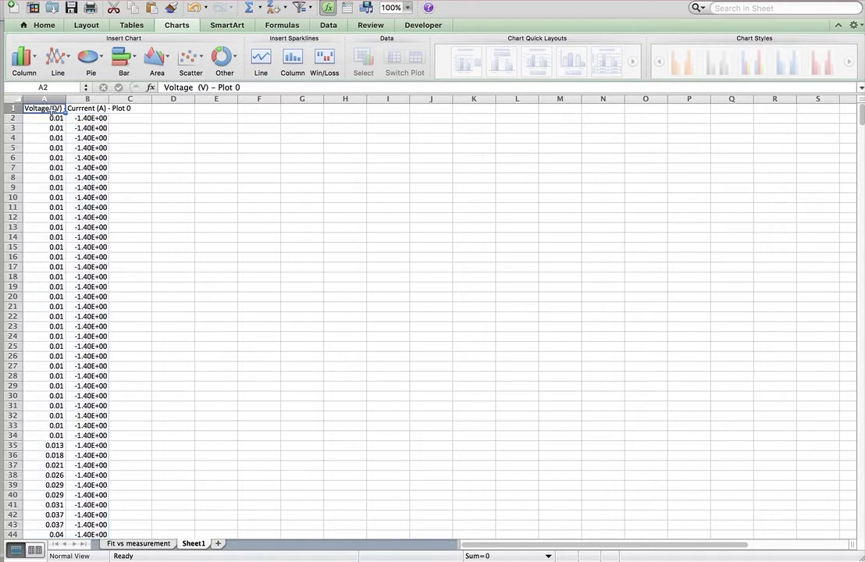
key("shift+Right")
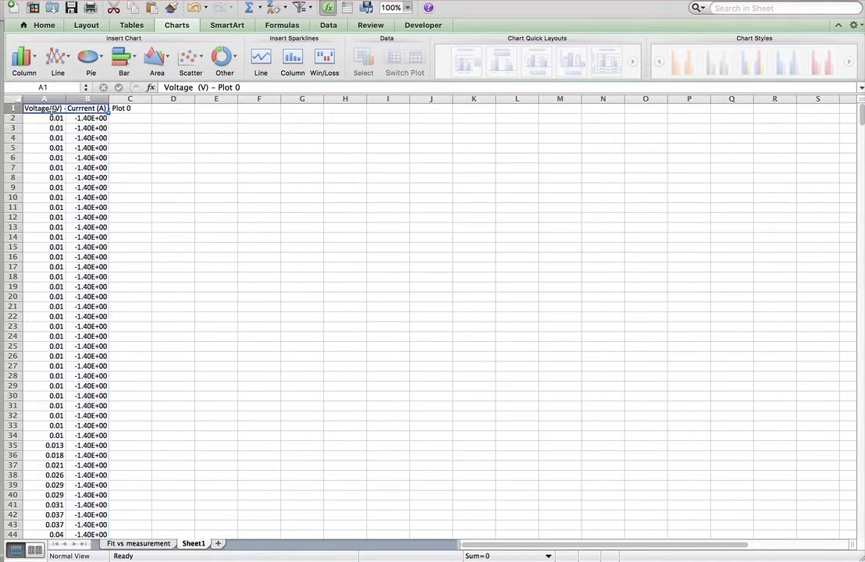
key("ctrl+Down")
key("shift+Right")
key("ctrl+shift+Up")
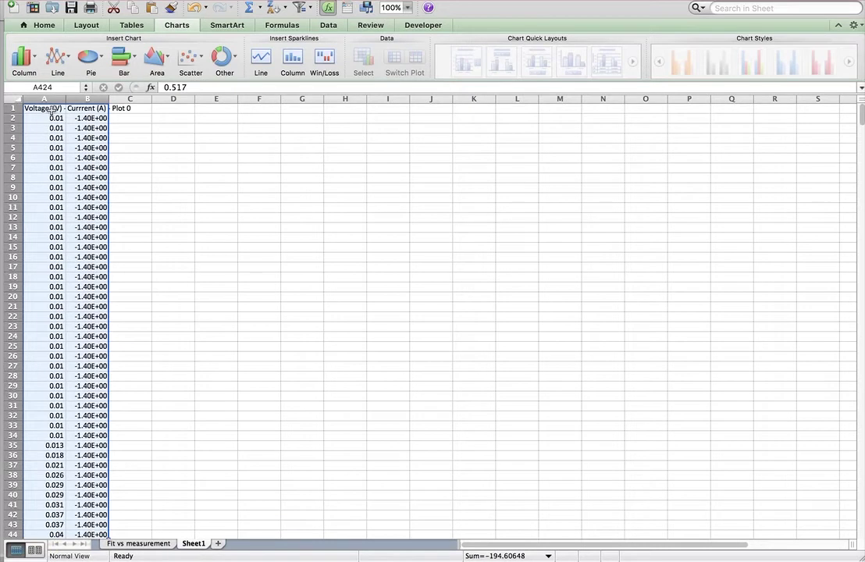
left_click(191, 61)
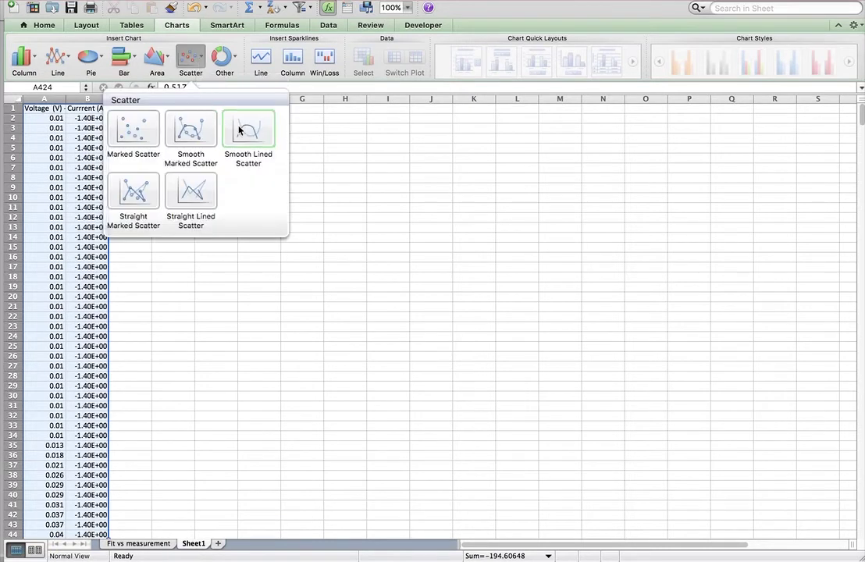
left_click(144, 132)
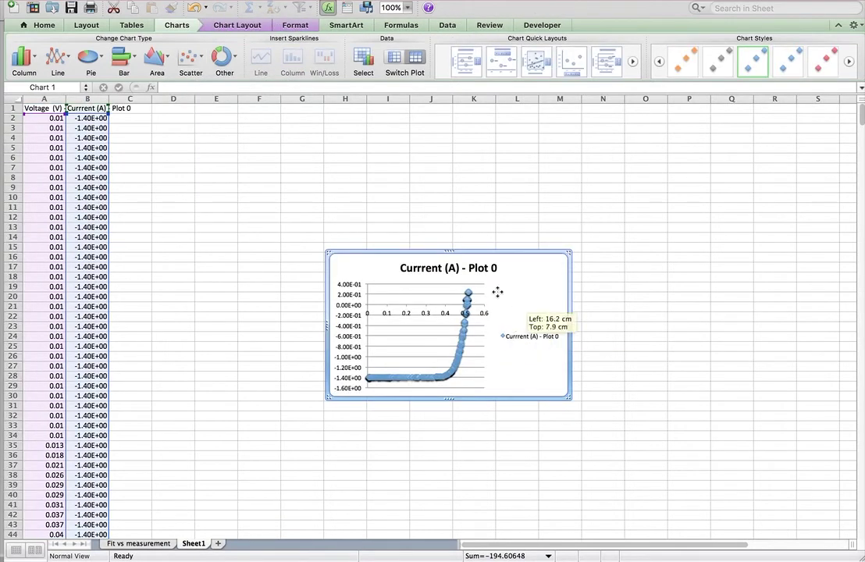
- Move the chart beside the data columns and enlarge it
left_click_drag(497, 292, 336, 172)
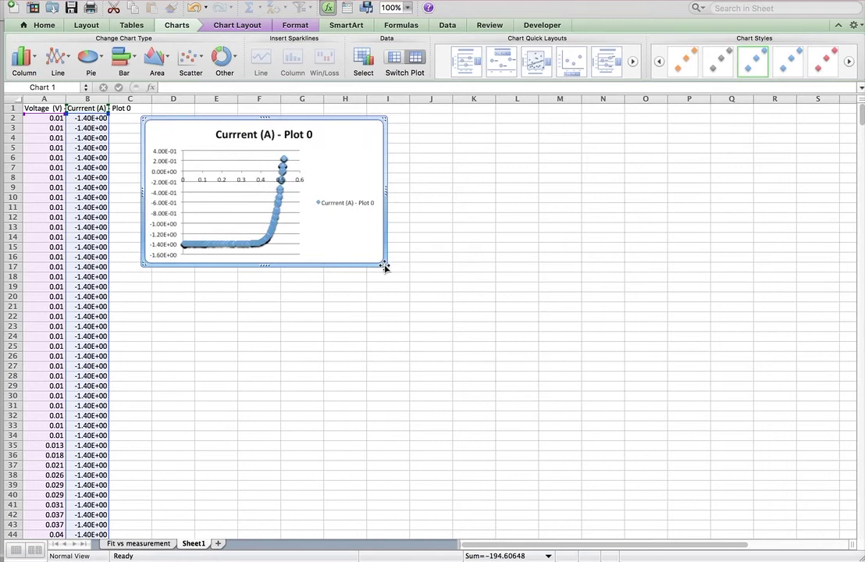
left_click_drag(384, 267, 464, 342)
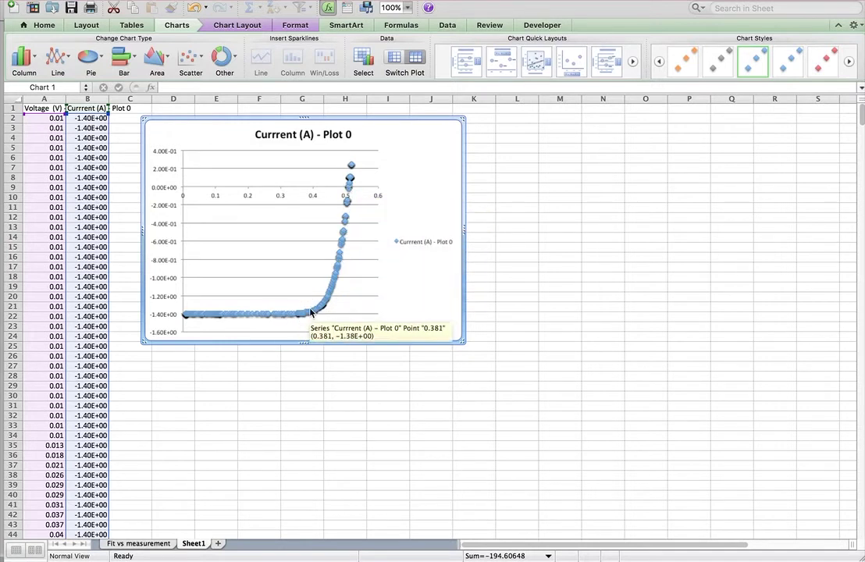
scroll(346, 227, "down", 2)
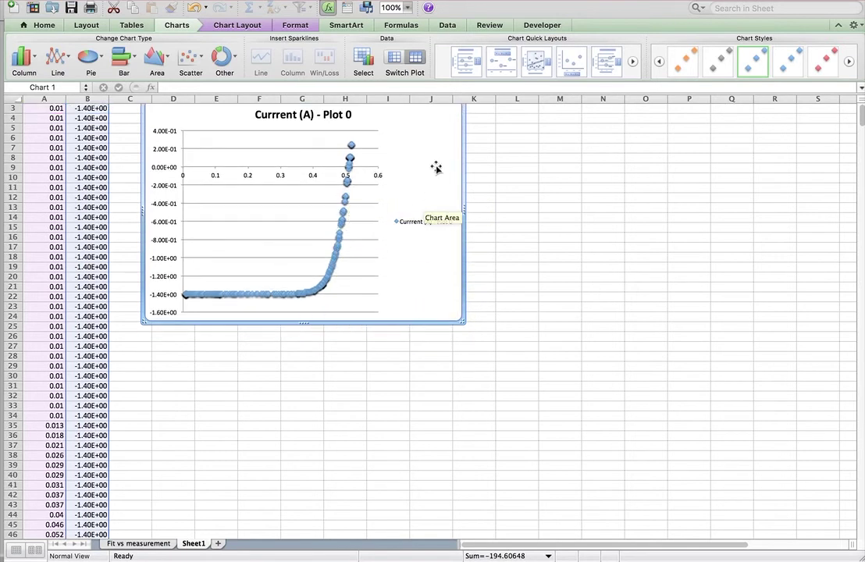
left_click_drag(438, 135, 506, 141)
scroll(224, 245, "up", 2)
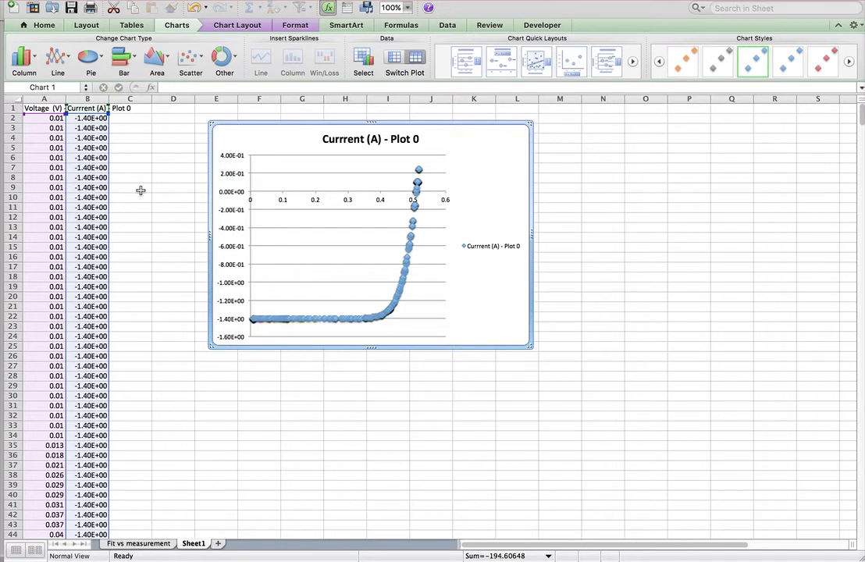
- Enter =A2*B2 in C2, head C1 'Power', and fill the formula down the column
left_click(125, 118)
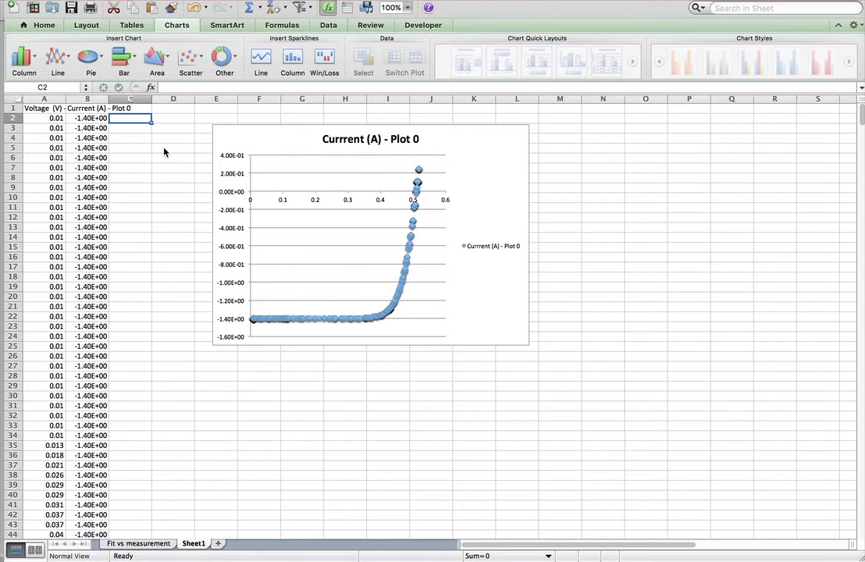
type("=")
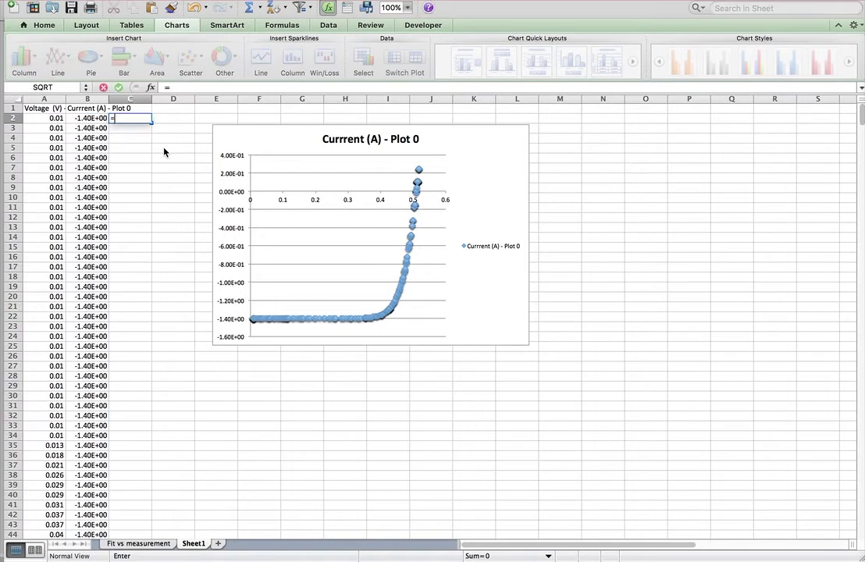
key("Left")
key("Left")
type("*")
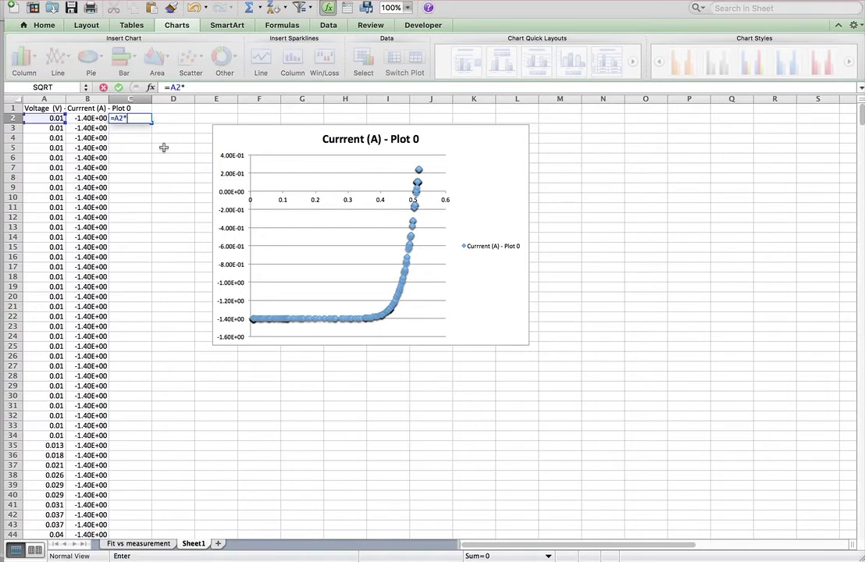
key("Left")
key("Return")
key("Up")
key("Up")
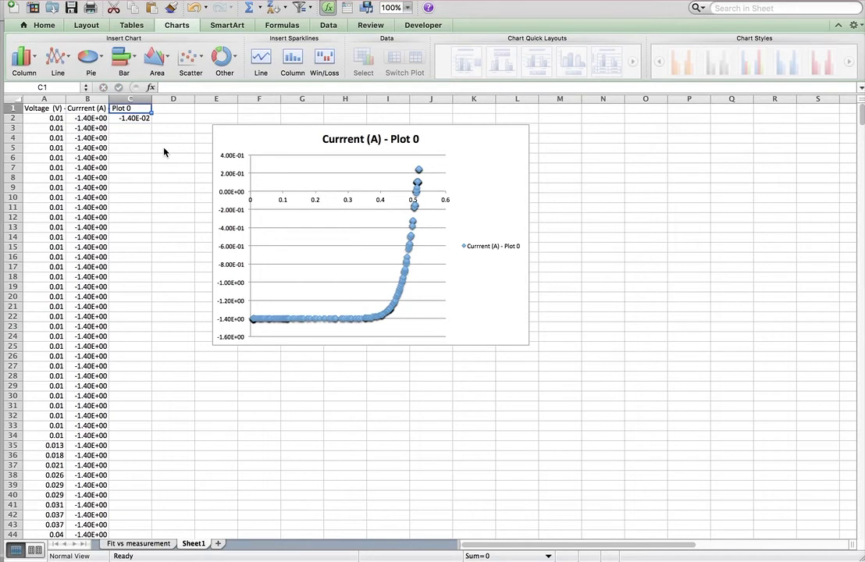
type("Power")
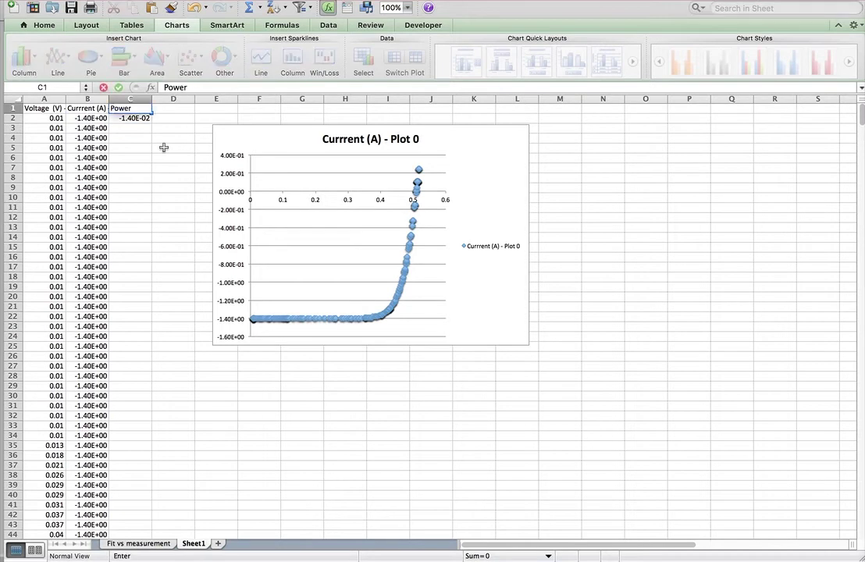
key("Return")
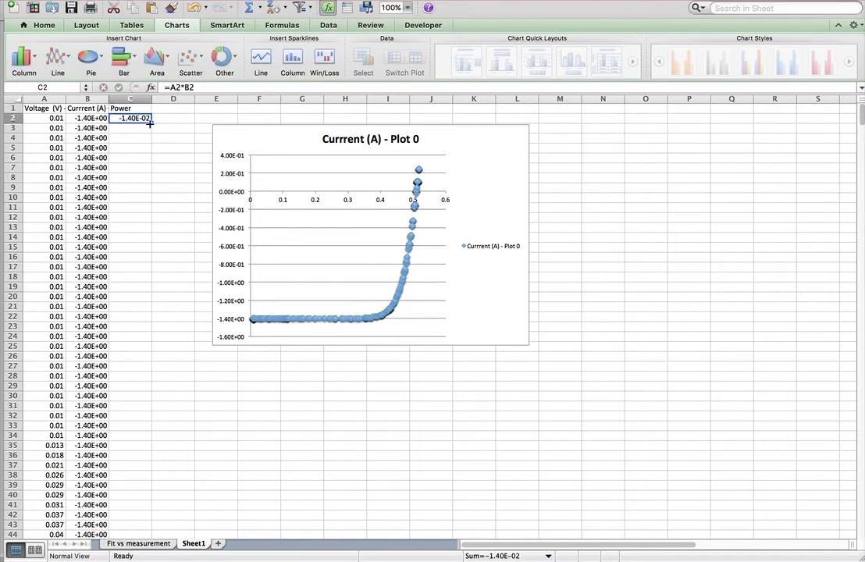
double_click(151, 121)
- Extend the chart's data range to include the Power column as a second series
left_click(253, 144)
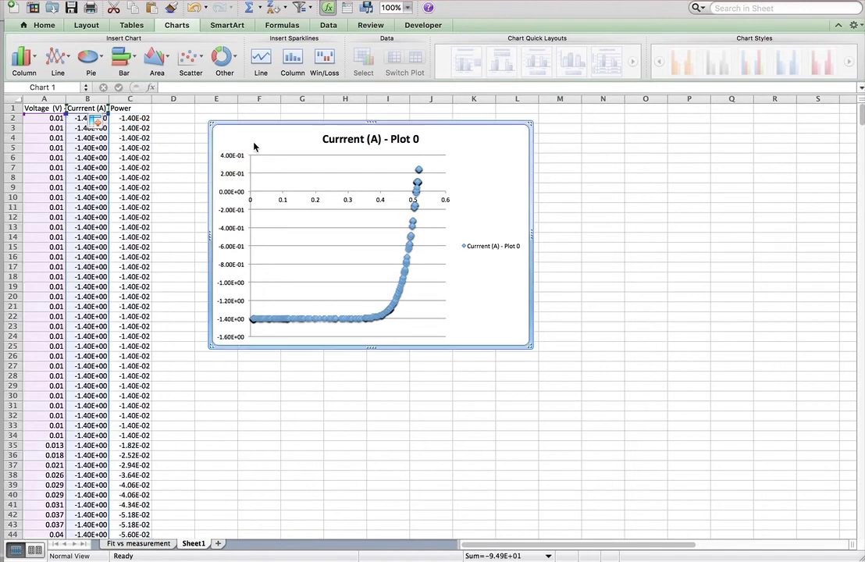
left_click_drag(106, 115, 121, 99)
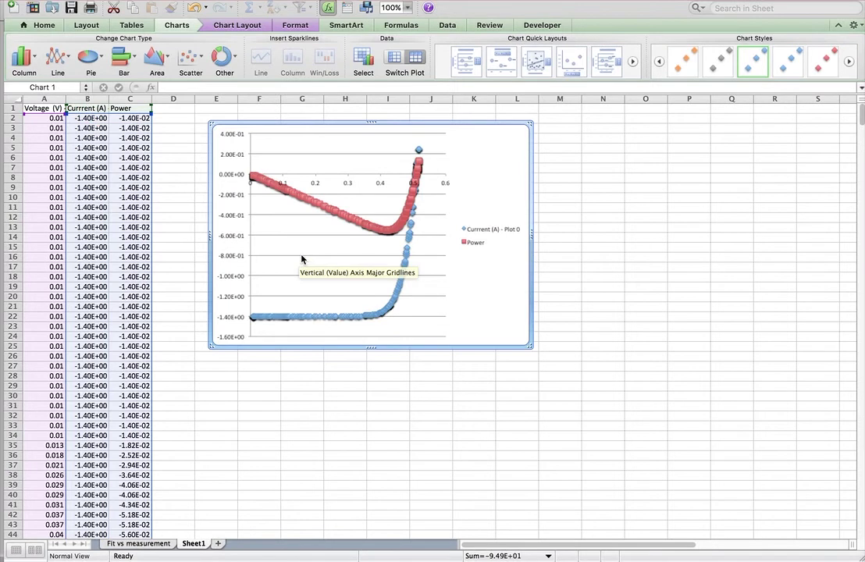
mouse_move(261, 182)
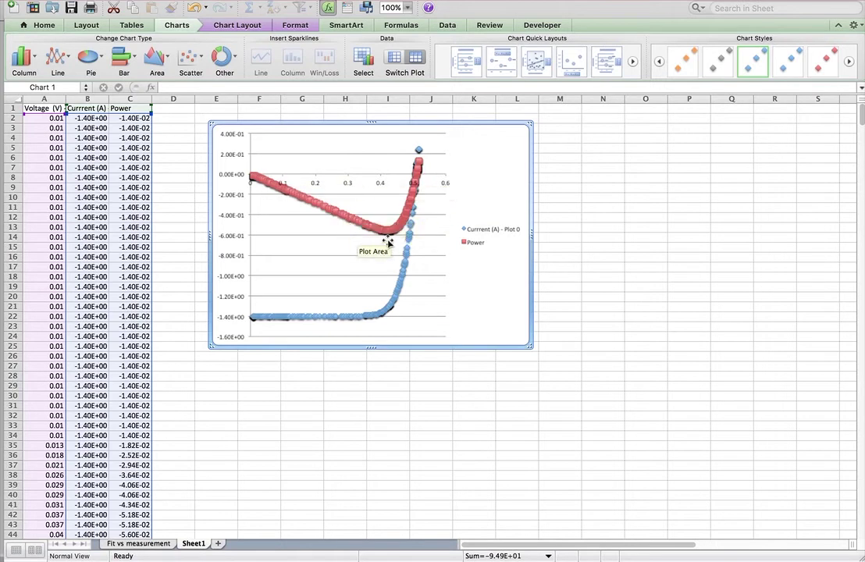
mouse_move(388, 238)
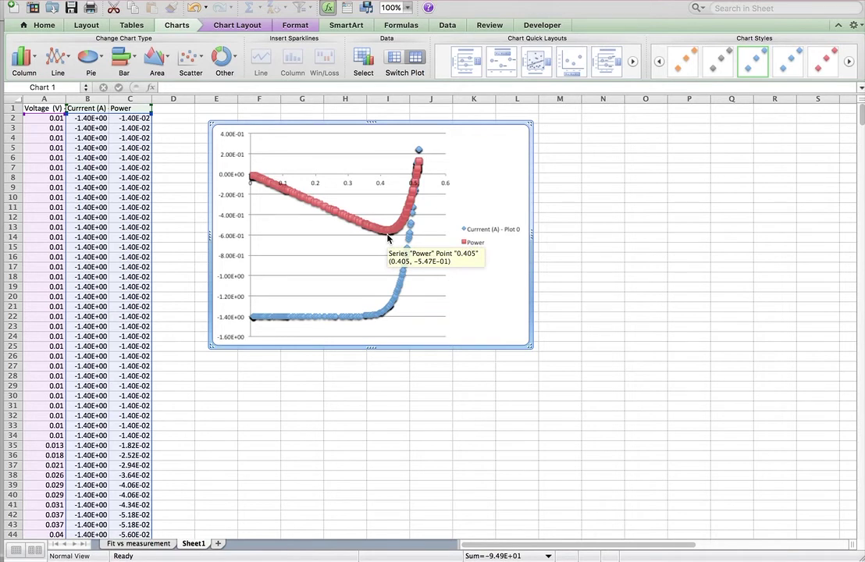
- Insert a blank row above the row 1 headings and select the empty cell C1
left_click(12, 107)
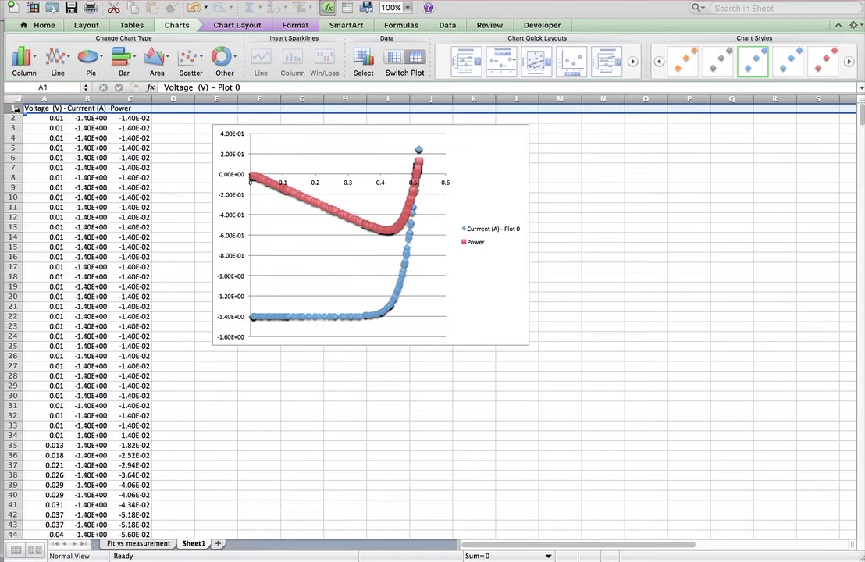
right_click(17, 109)
left_click(63, 180)
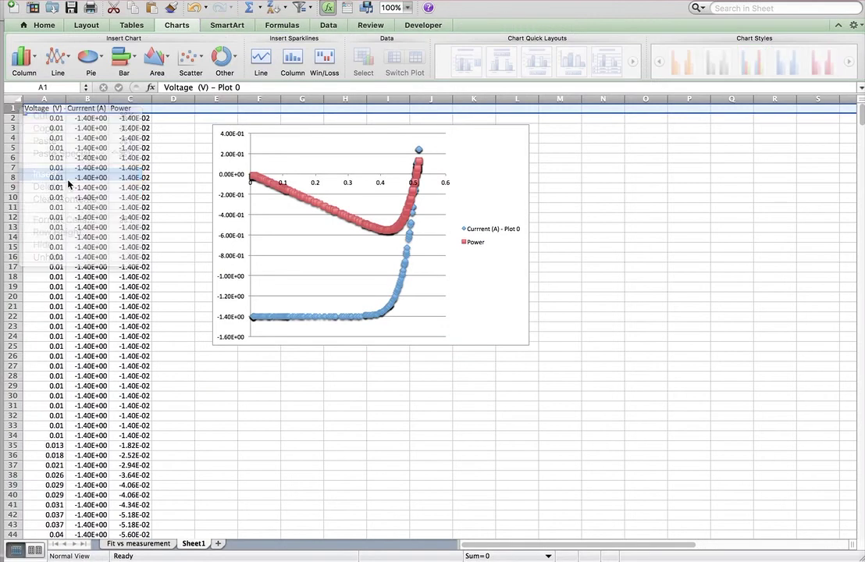
left_click(131, 110)
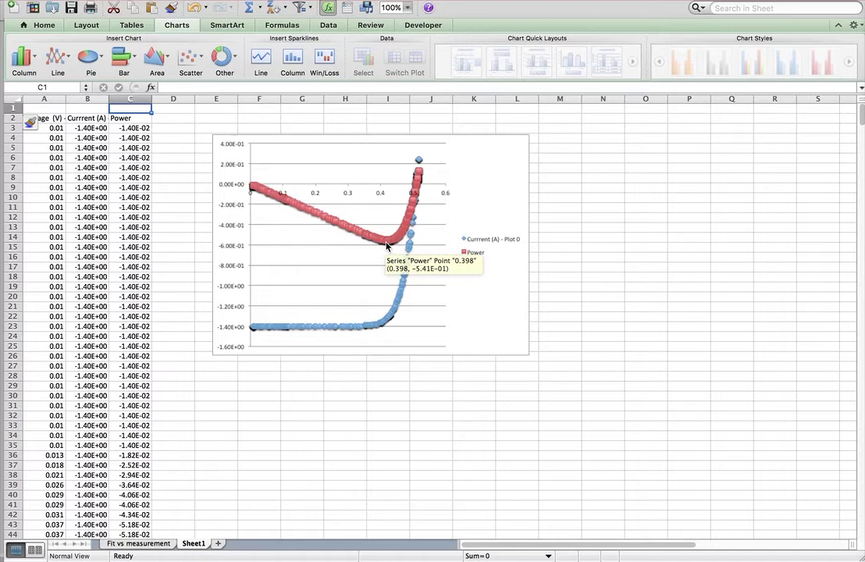
- Enter =MIN(C3:C425) in C1, showing the minimum power of -5.56E-01
type("=min(")
left_click(139, 119)
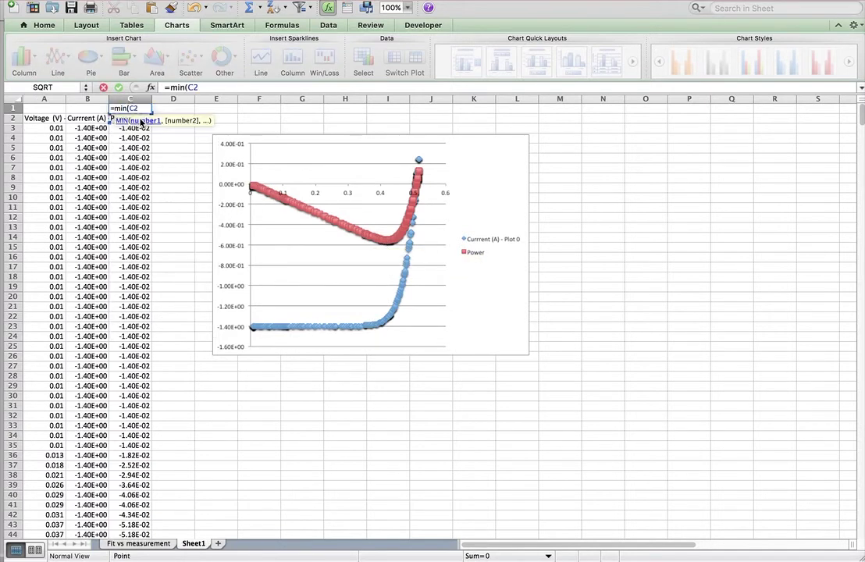
key("Down")
key("super+shift+Down")
type(")")
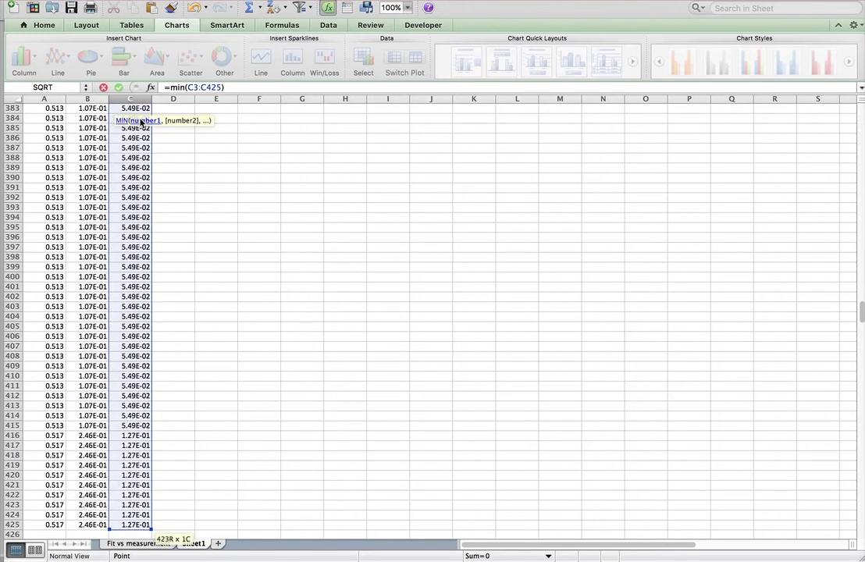
key("Return")
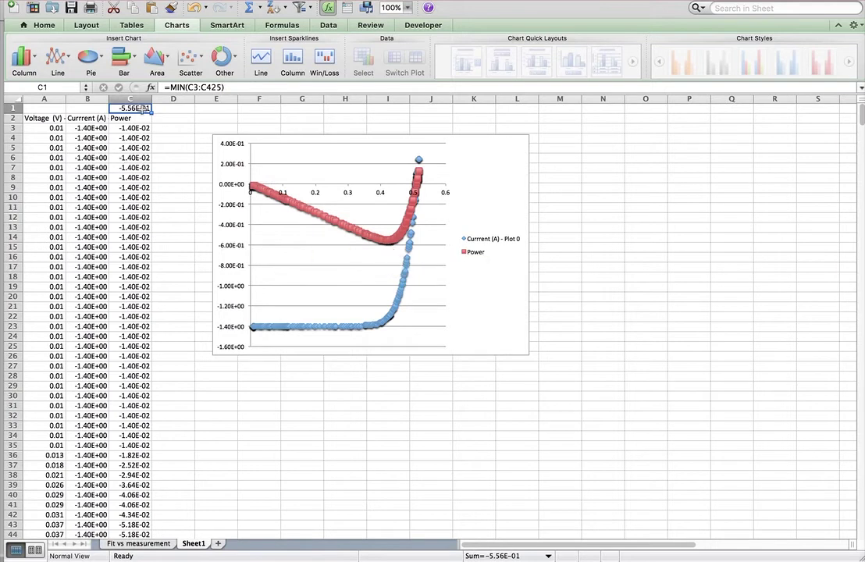
- Scroll down and select A168:C169, the maximum-power rows
scroll(142, 116, "down", 10)
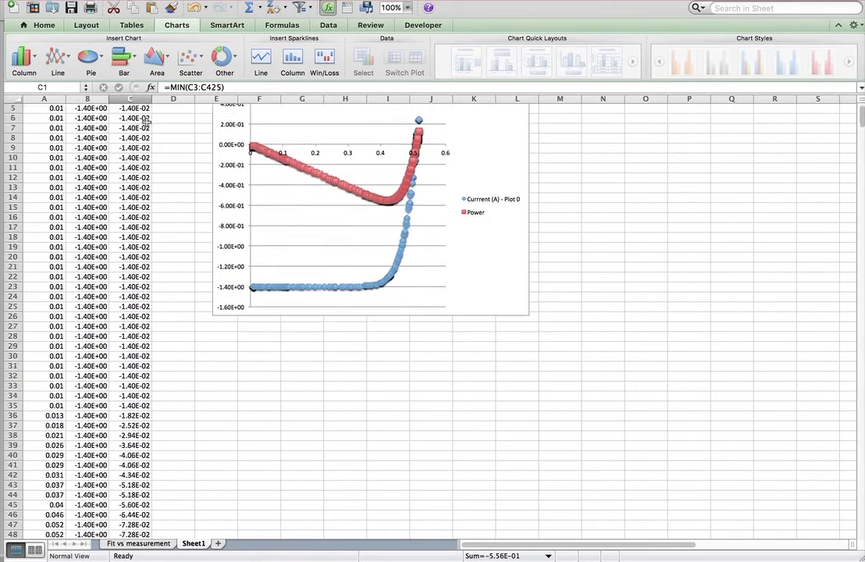
scroll(145, 119, "down", 15)
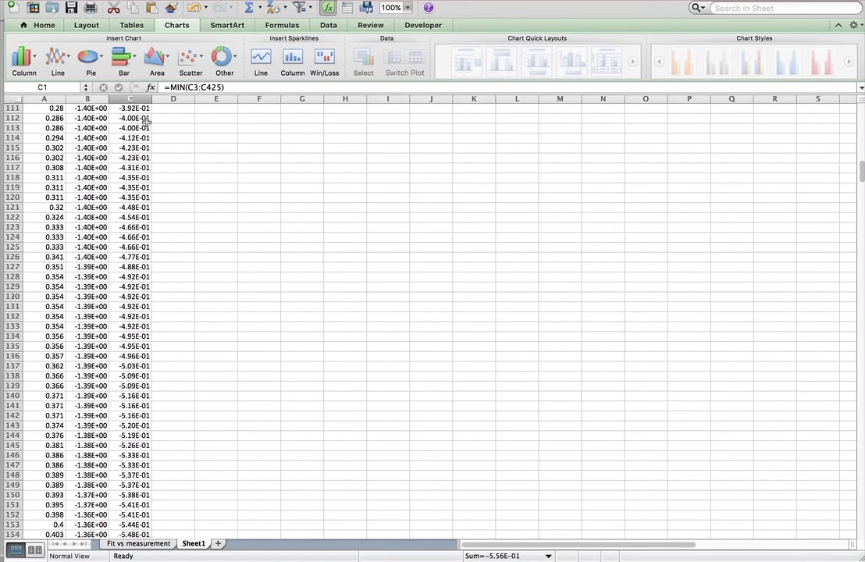
scroll(145, 121, "down", 5)
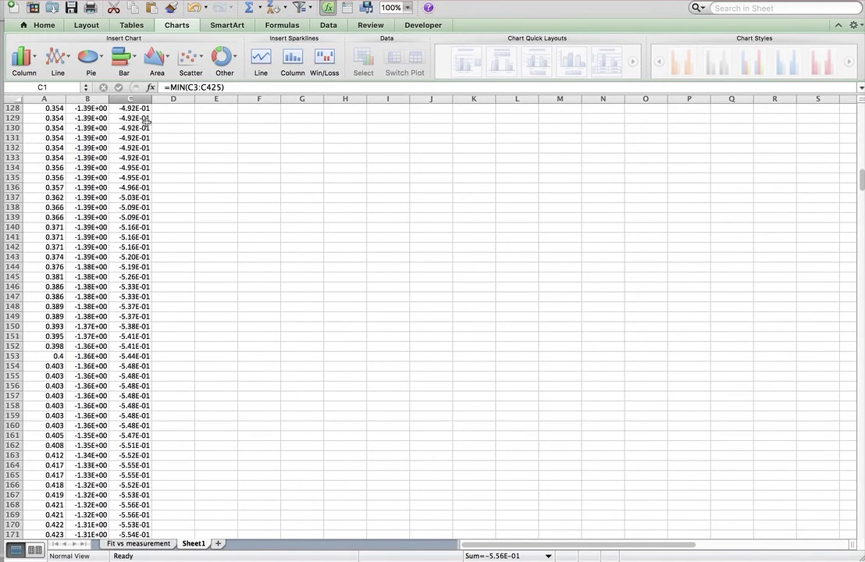
scroll(145, 121, "down", 1)
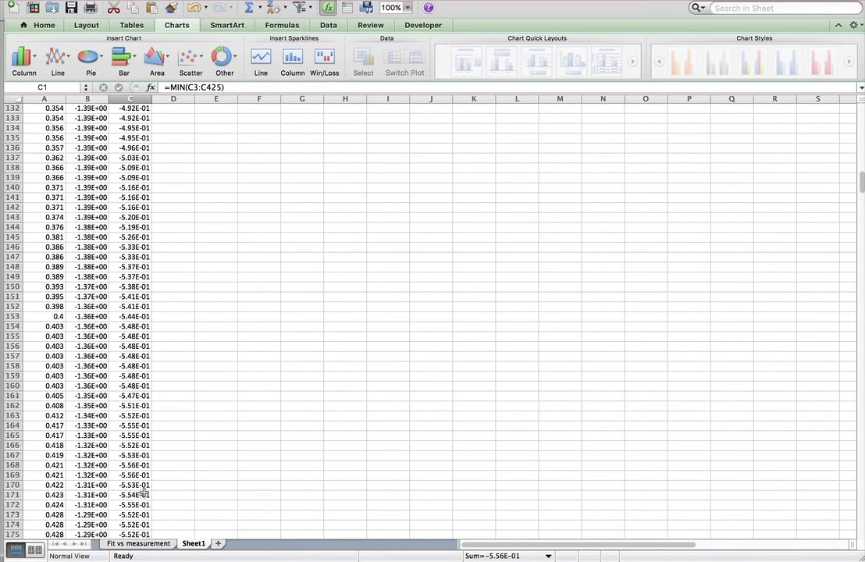
left_click_drag(147, 481, 53, 468)
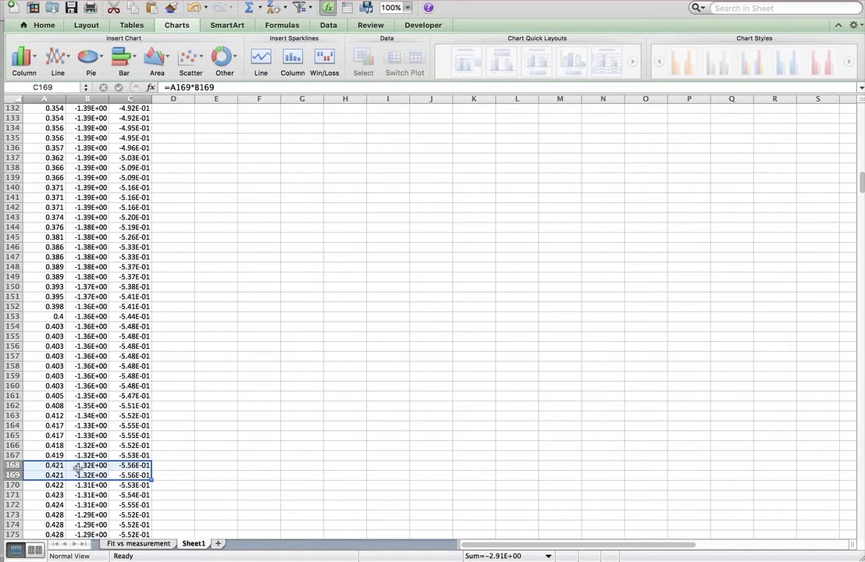
left_click(185, 467)
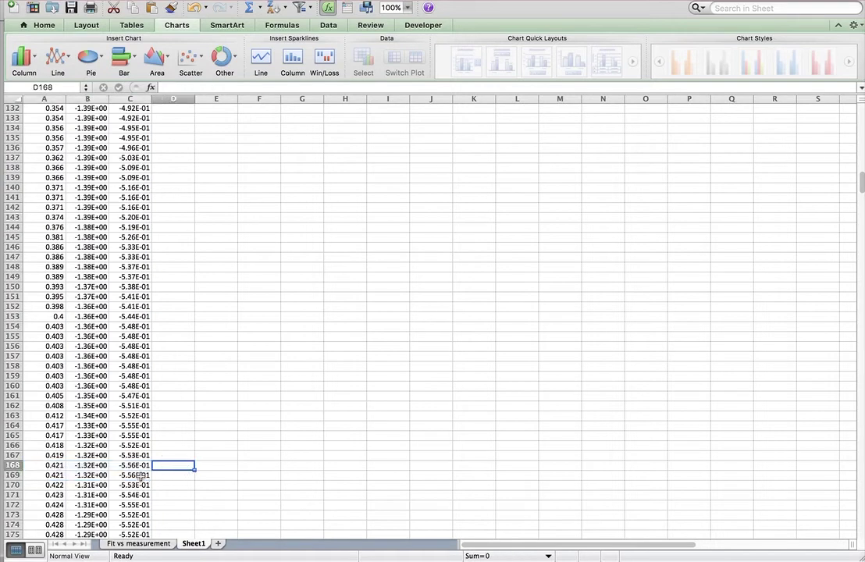
left_click_drag(133, 475, 47, 465)
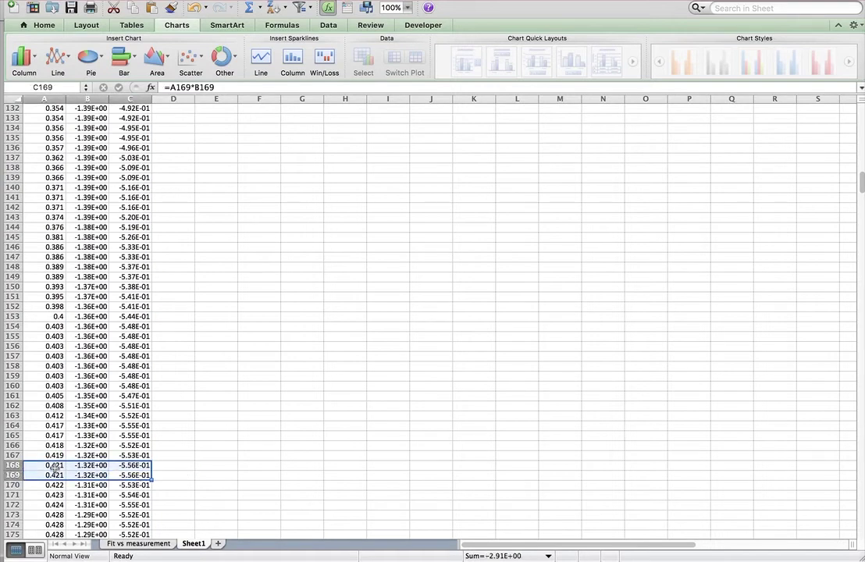
- Fill rows 168–169 yellow and copy them
left_click(192, 59)
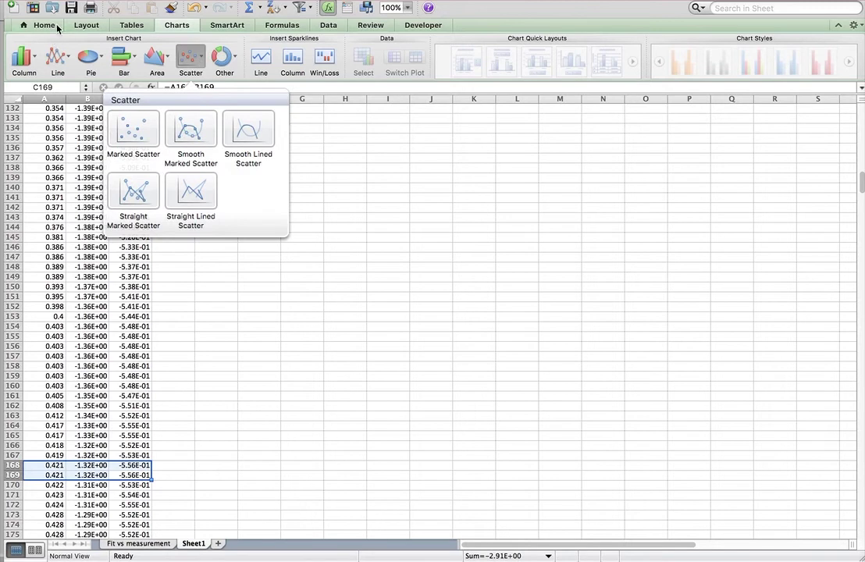
left_click(49, 25)
left_click(196, 70)
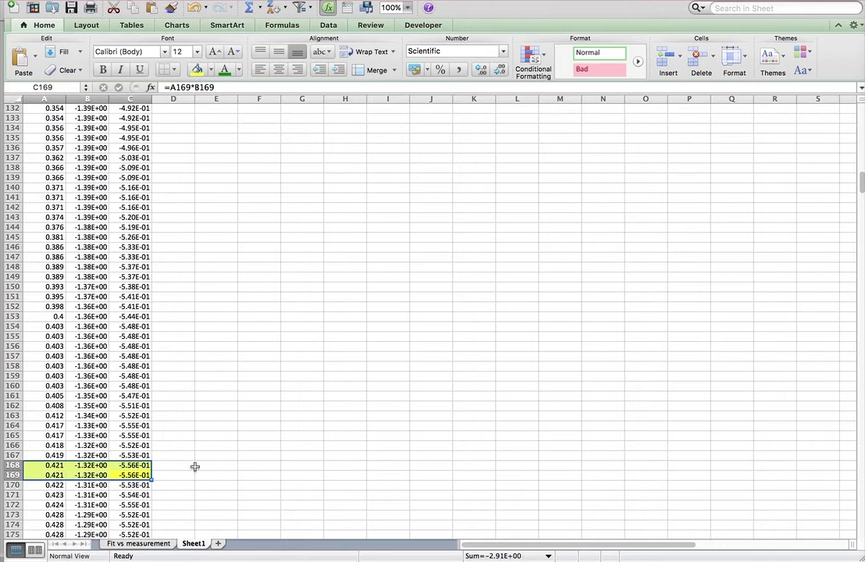
key("super+c")
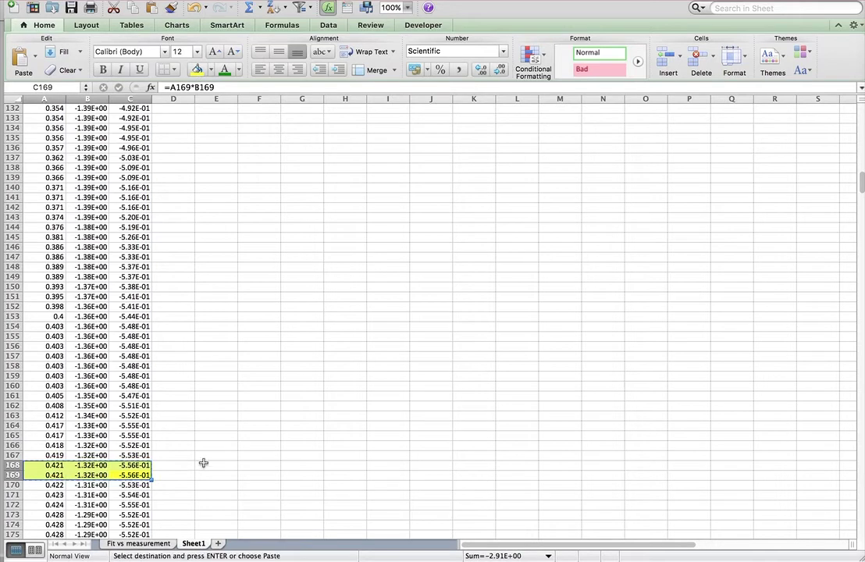
scroll(213, 445, "up", 20)
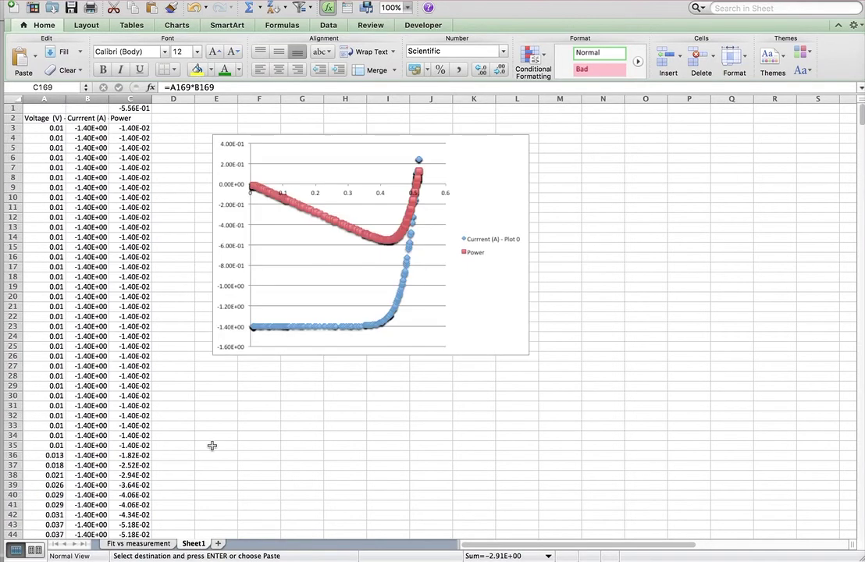
- Paste the maximum-power values into E3:G3 as values only and fill E4:G4
left_click(203, 127)
right_click(203, 127)
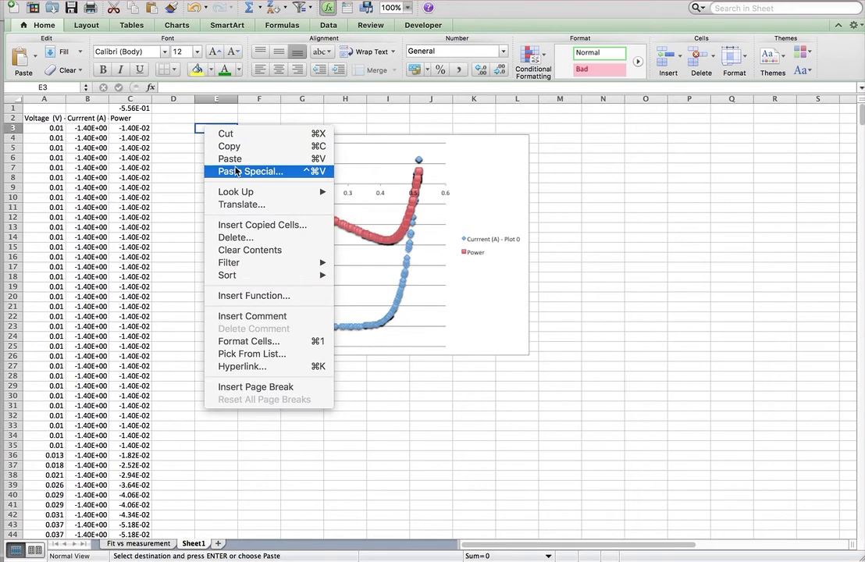
left_click(237, 171)
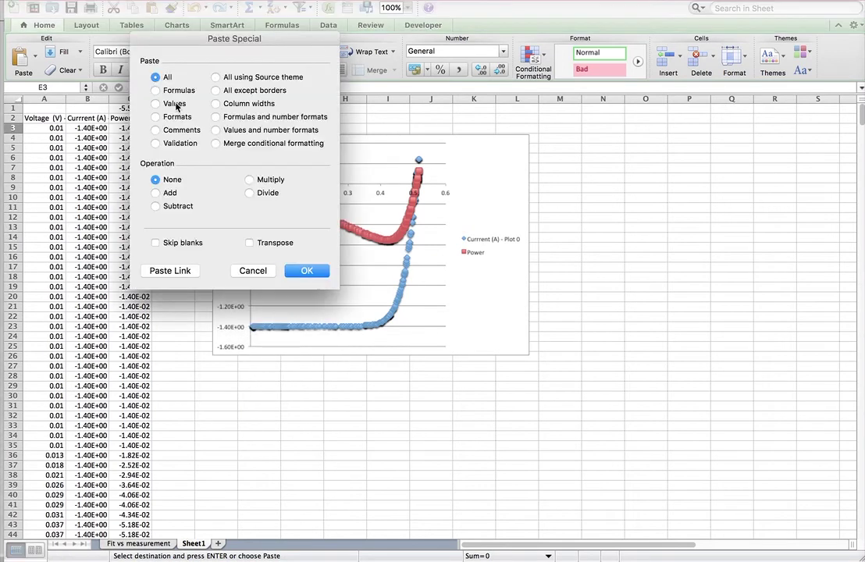
left_click(175, 104)
left_click(304, 271)
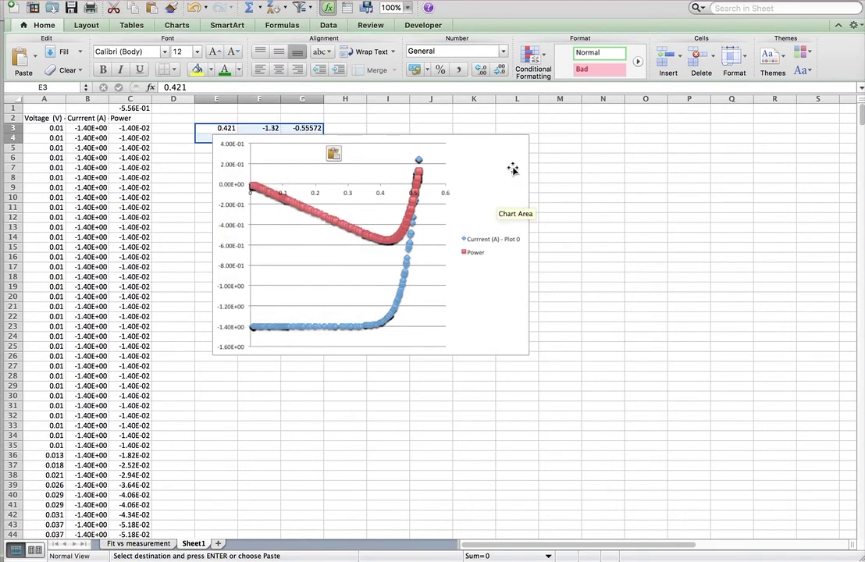
left_click_drag(511, 170, 494, 199)
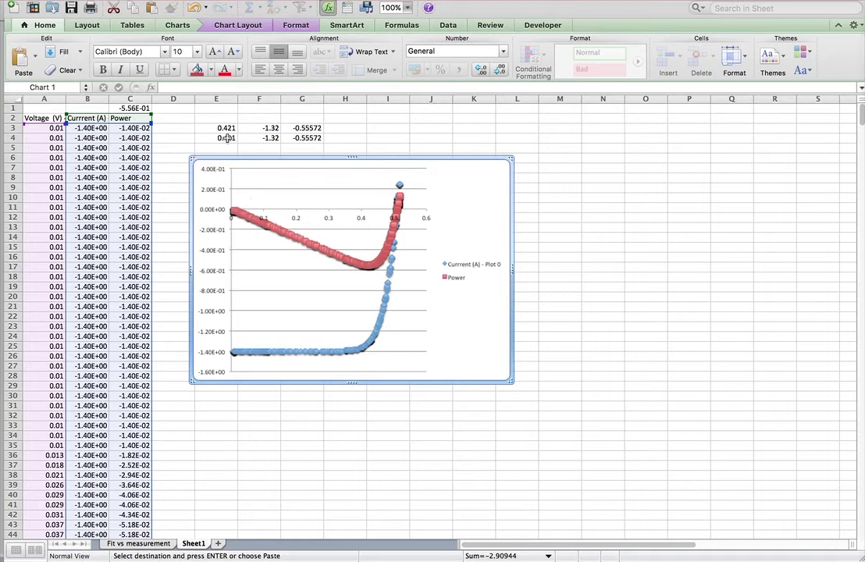
left_click_drag(204, 138, 312, 129)
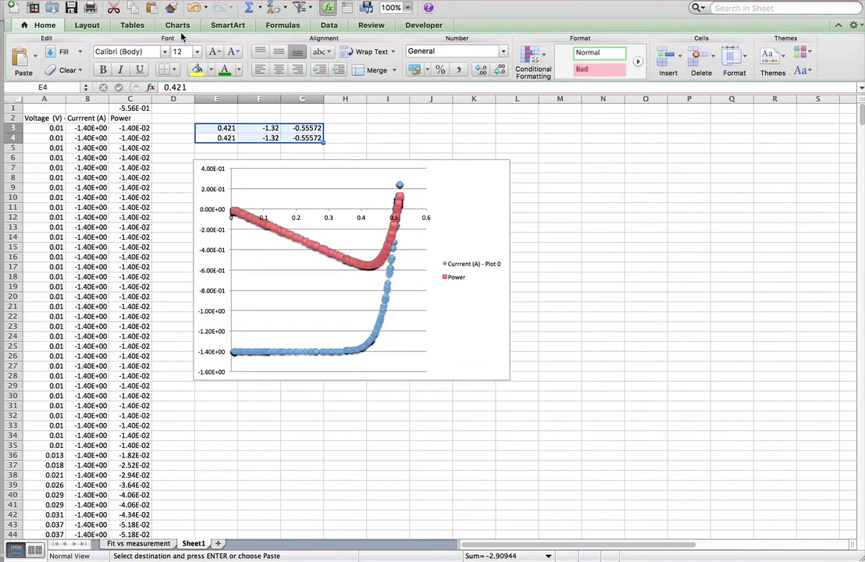
- Paste E3:G4 into the chart as new series, with categories in the first column
left_click(494, 216)
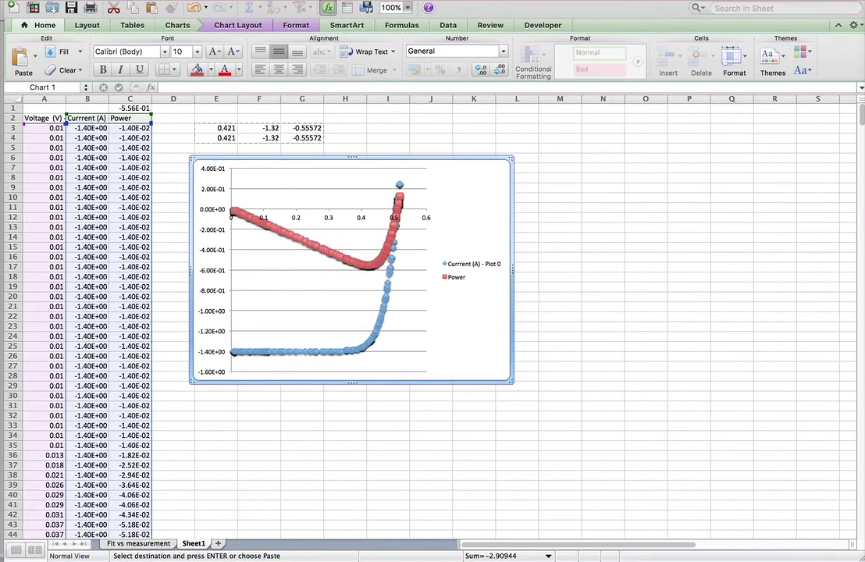
left_click(75, 0)
left_click(100, 97)
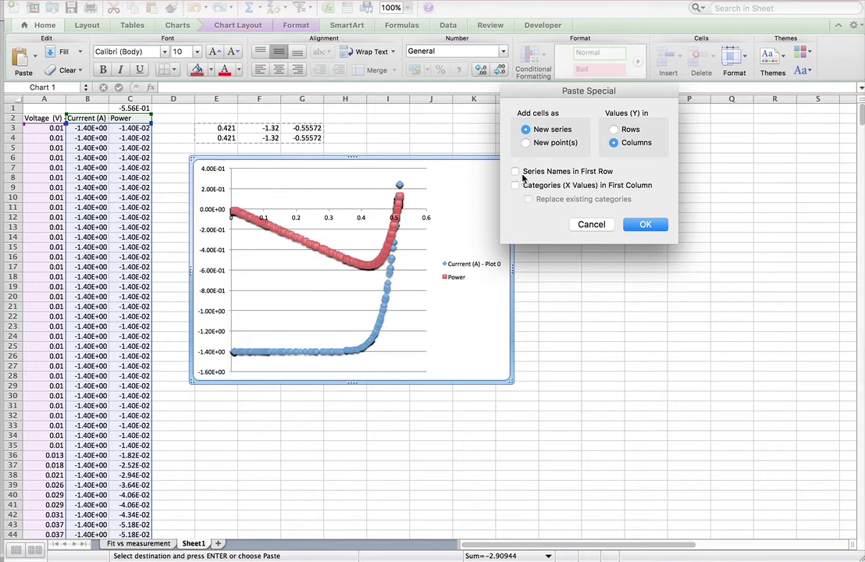
left_click(515, 185)
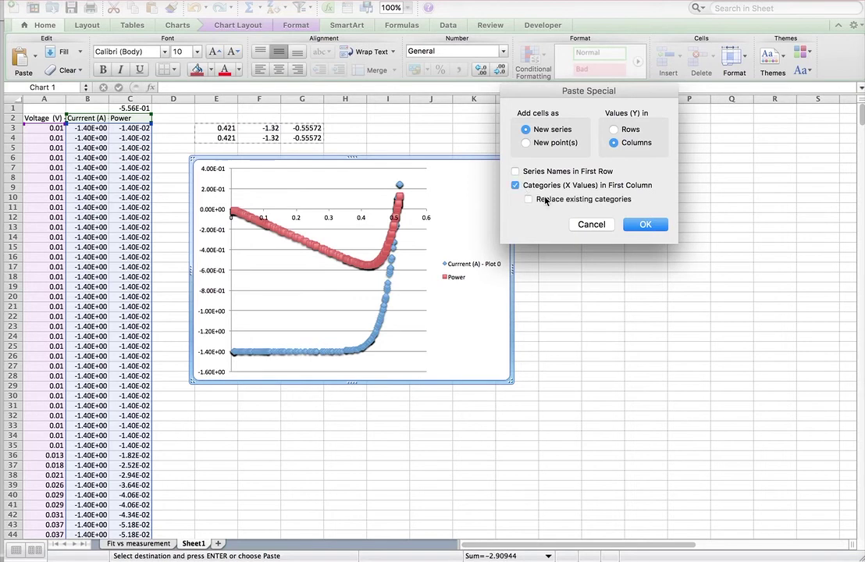
left_click(644, 225)
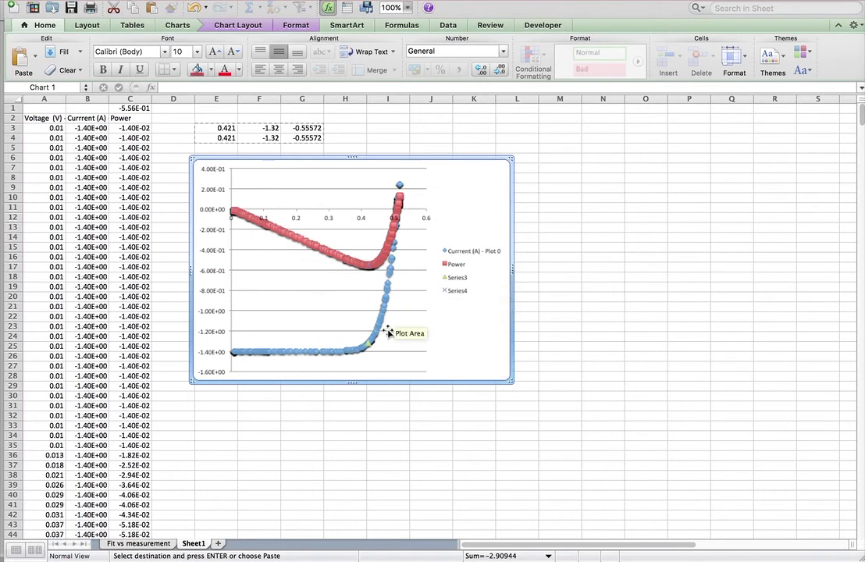
scroll(372, 284, "down", 1)
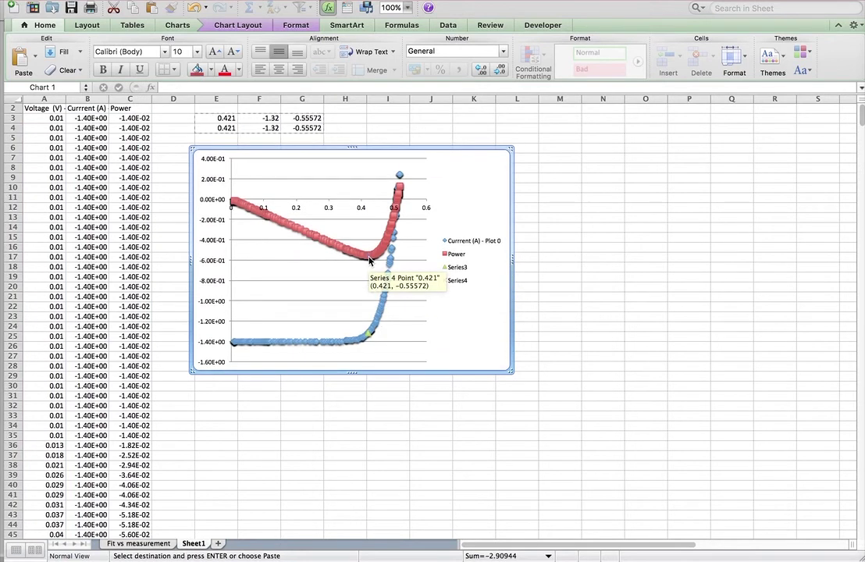
- Give the Series 4 point a solid yellow triangle marker
left_click(371, 261)
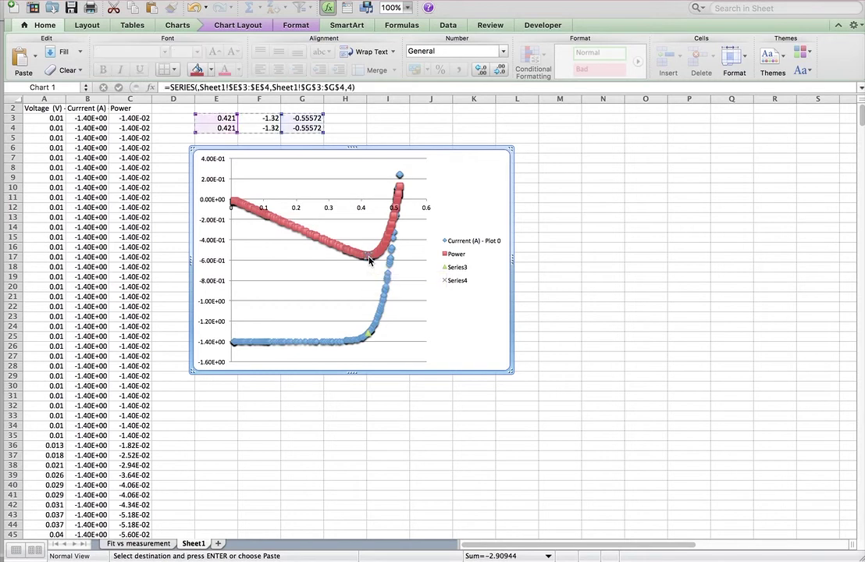
double_click(371, 261)
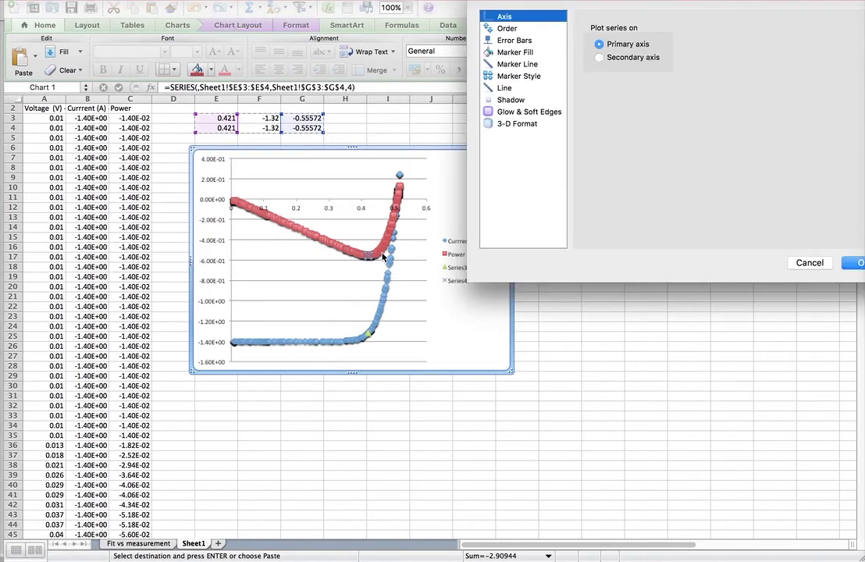
left_click(519, 75)
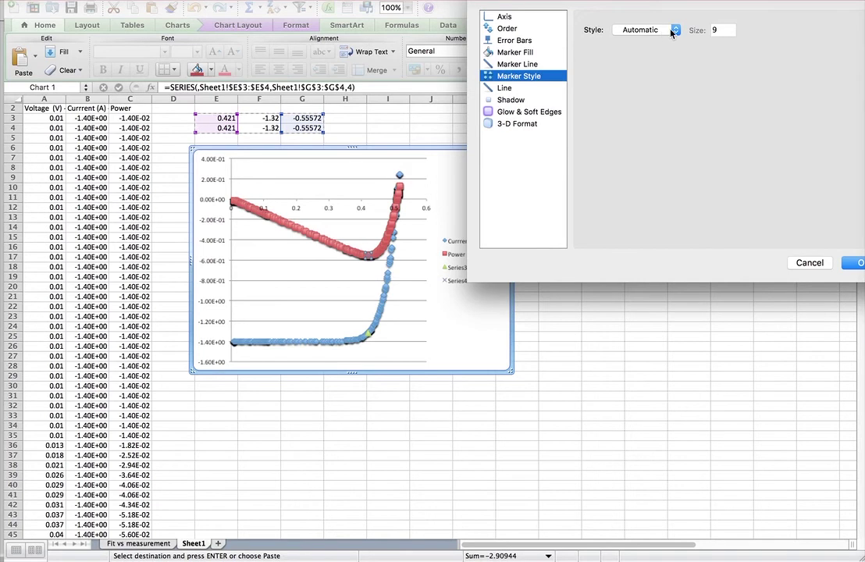
left_click(664, 29)
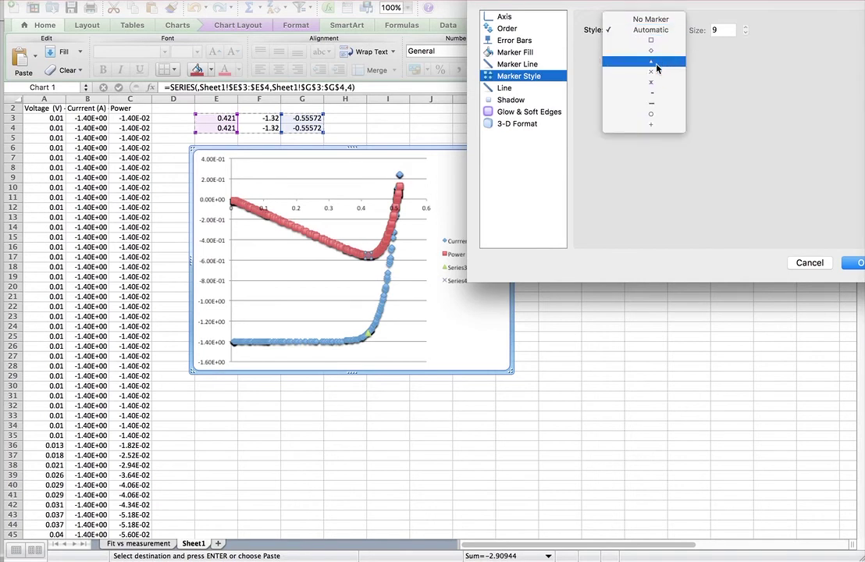
left_click(654, 62)
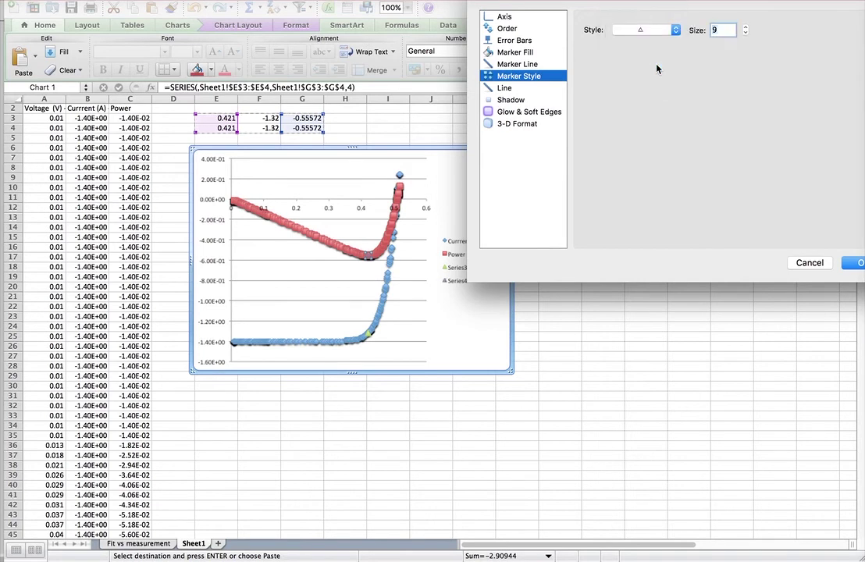
left_click(508, 52)
left_click(720, 30)
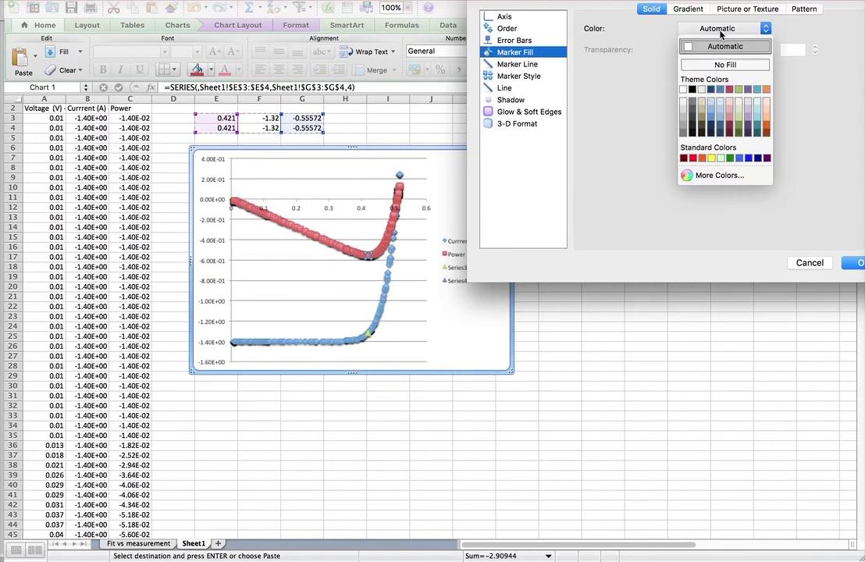
left_click(712, 158)
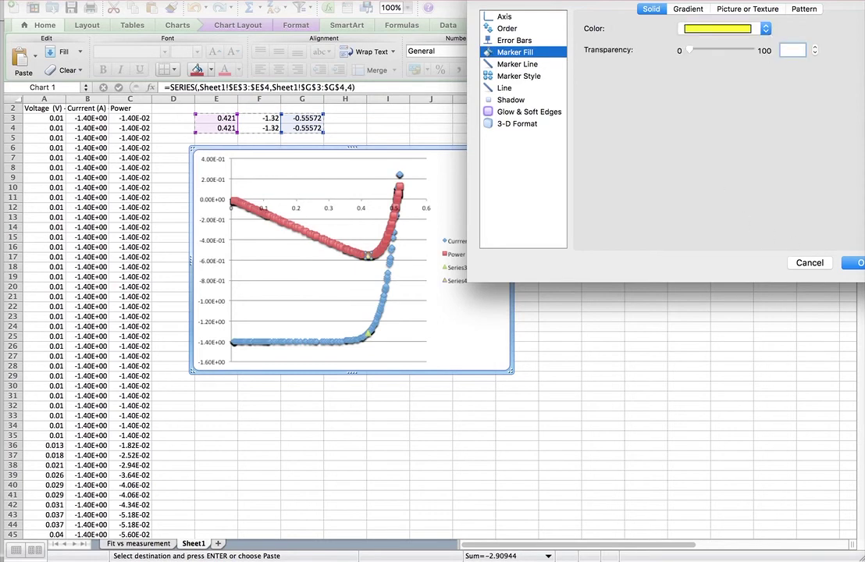
key("Return")
mouse_move(368, 261)
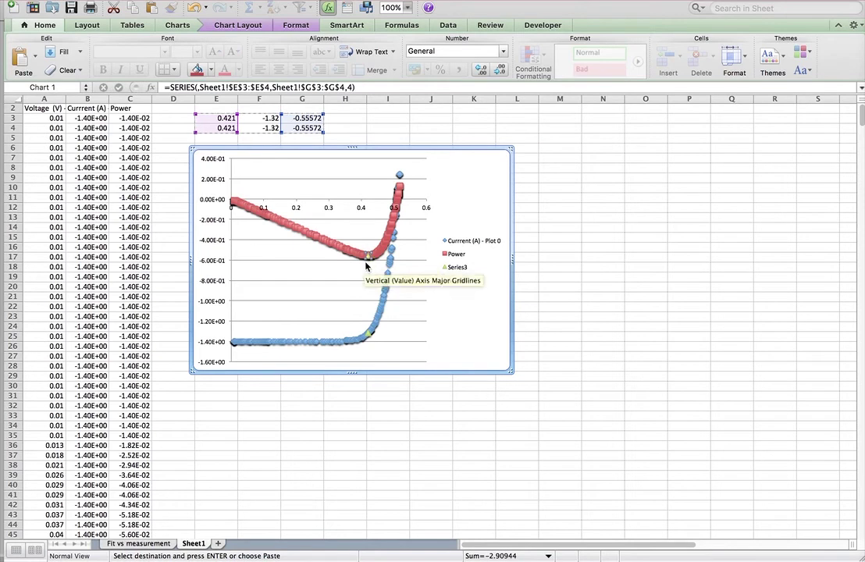
mouse_move(370, 337)
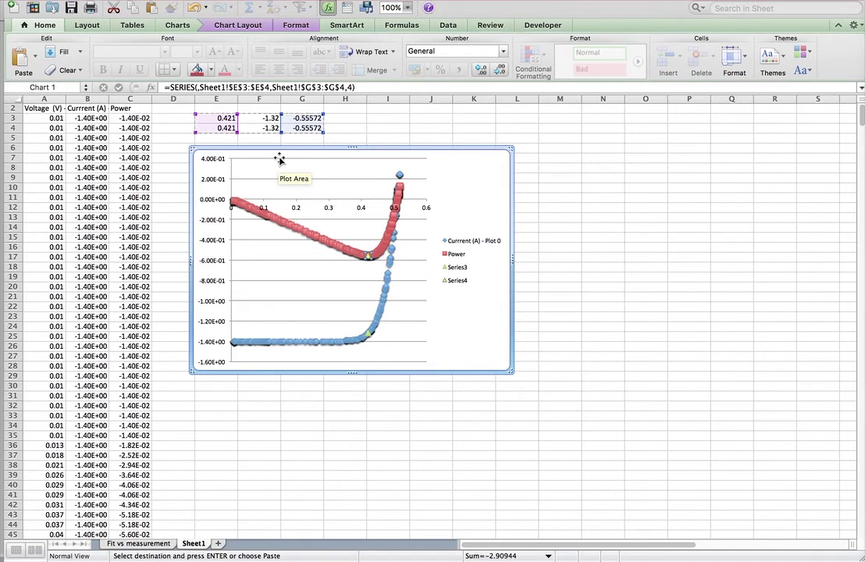
- Select the Voltage and Current data in A2:B425 on Sheet1
left_click(54, 110)
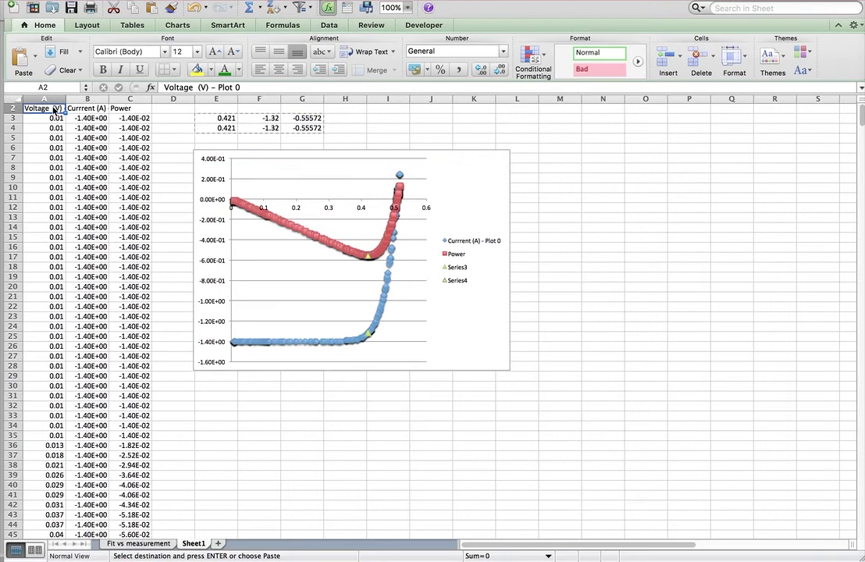
mouse_move(54, 110)
left_mouse_down()
mouse_move(84, 109)
mouse_move(52, 107)
left_mouse_up()
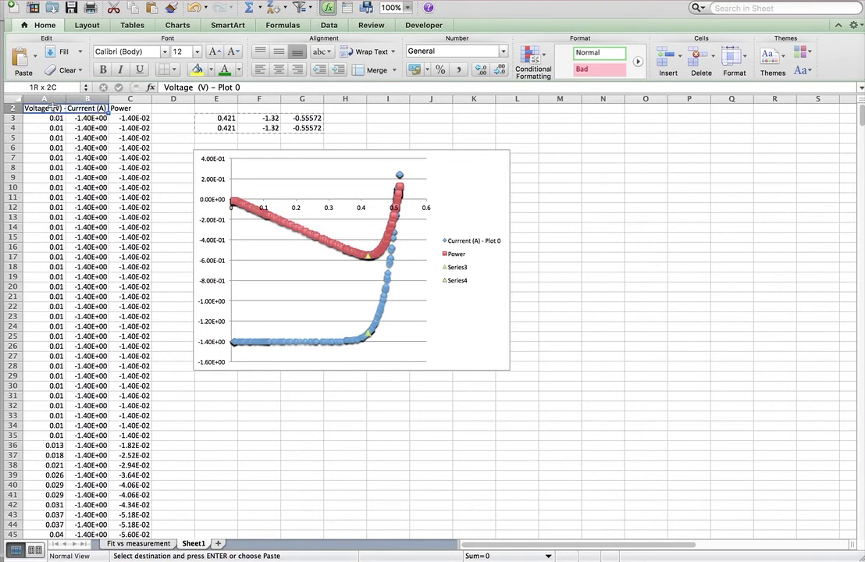
key("ctrl+shift+Down")
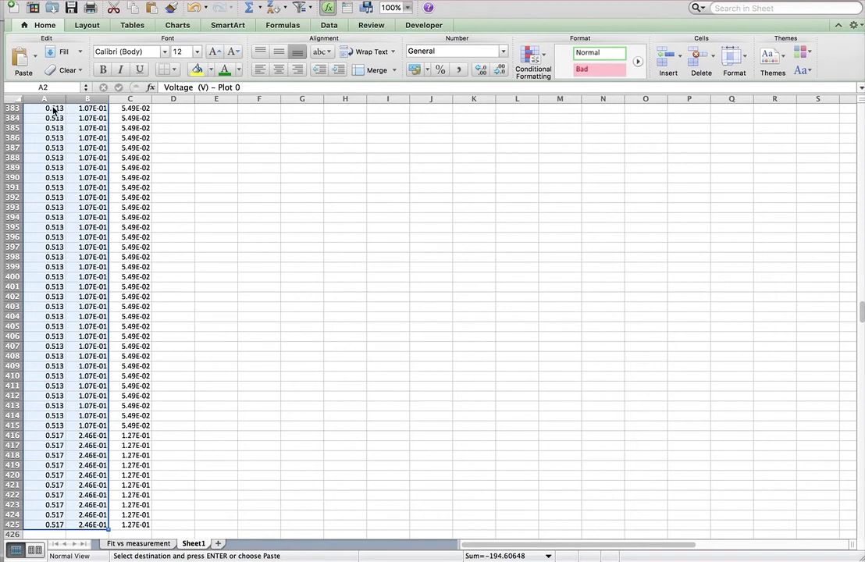
scroll(70, 180, "up", 20)
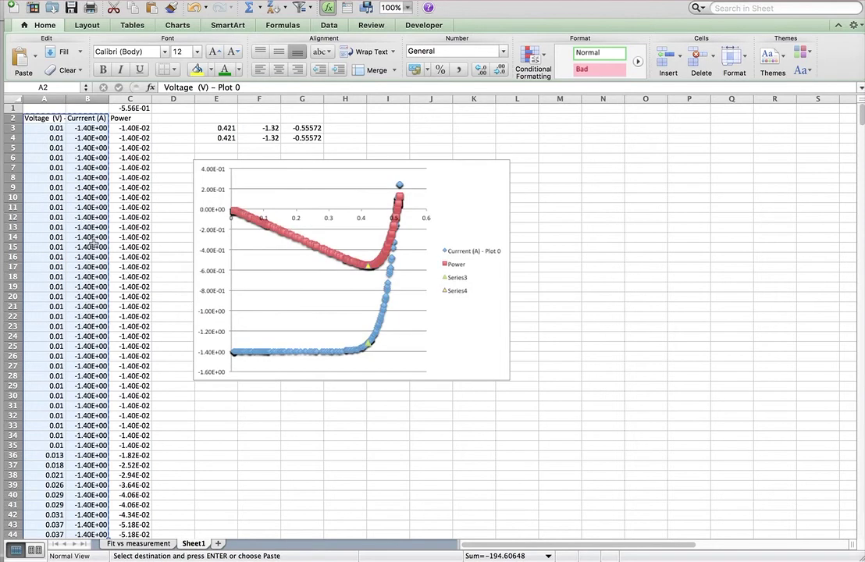
- Delete the old voltage and current values in A8:B807 on Fit vs measurement, then return to Sheet1
left_click(140, 543)
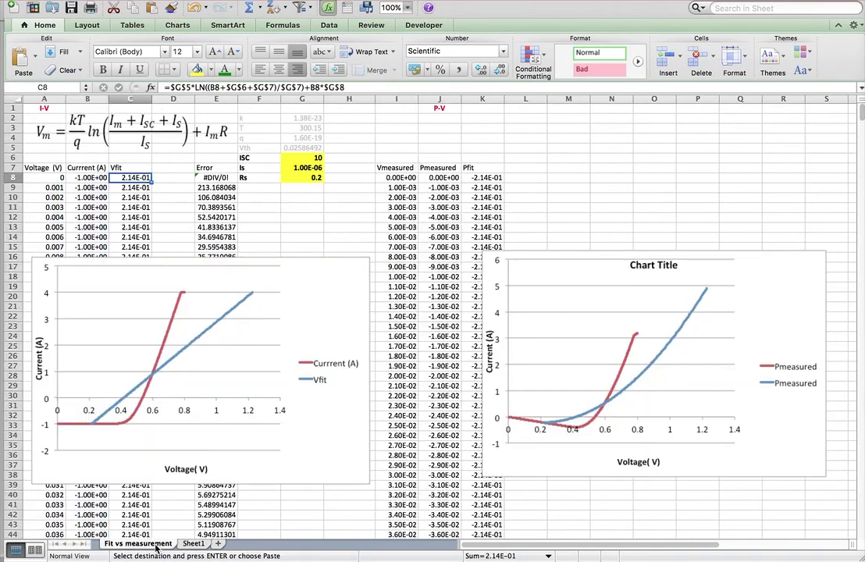
left_click(39, 178)
right_click(39, 178)
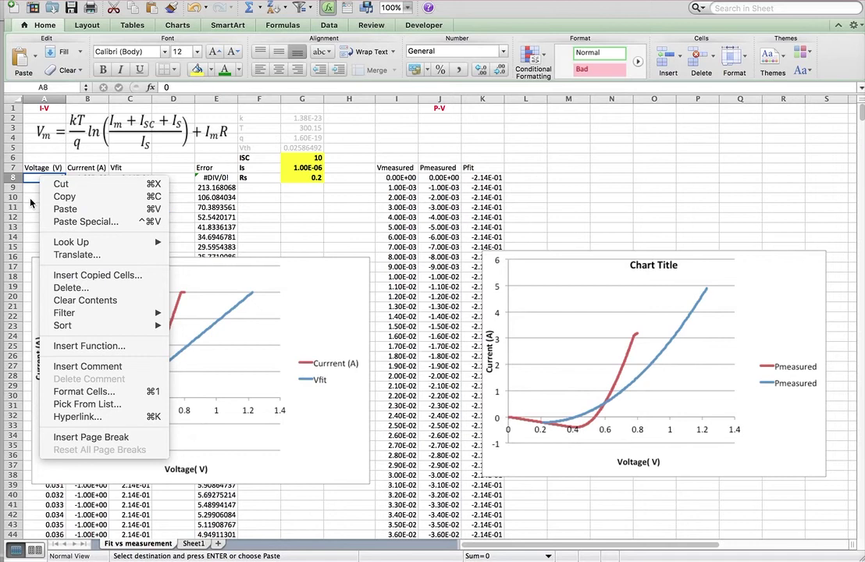
left_click(341, 235)
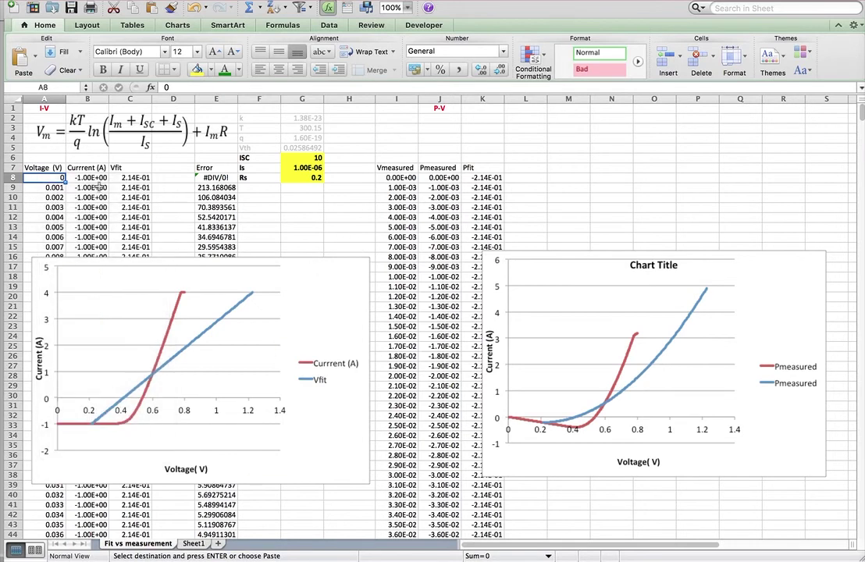
key("shift+Right")
key("ctrl+shift+Down")
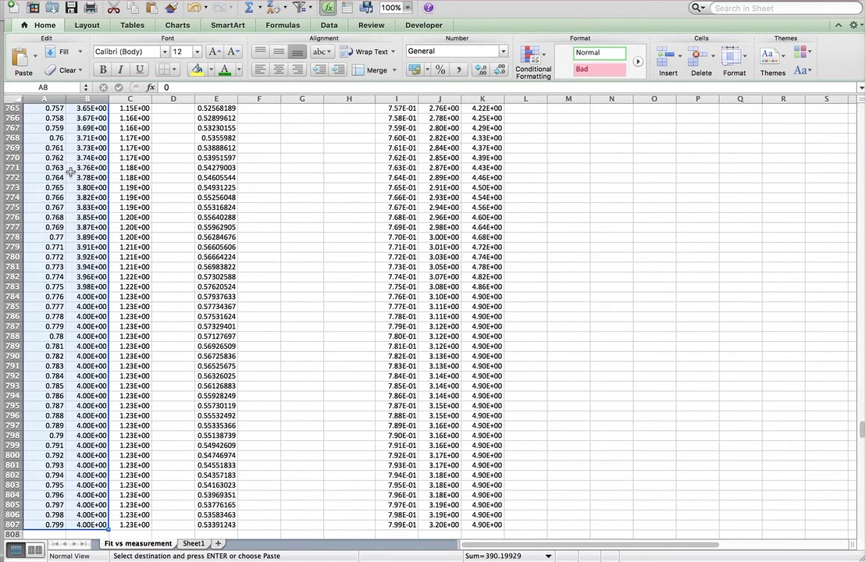
key("super+z")
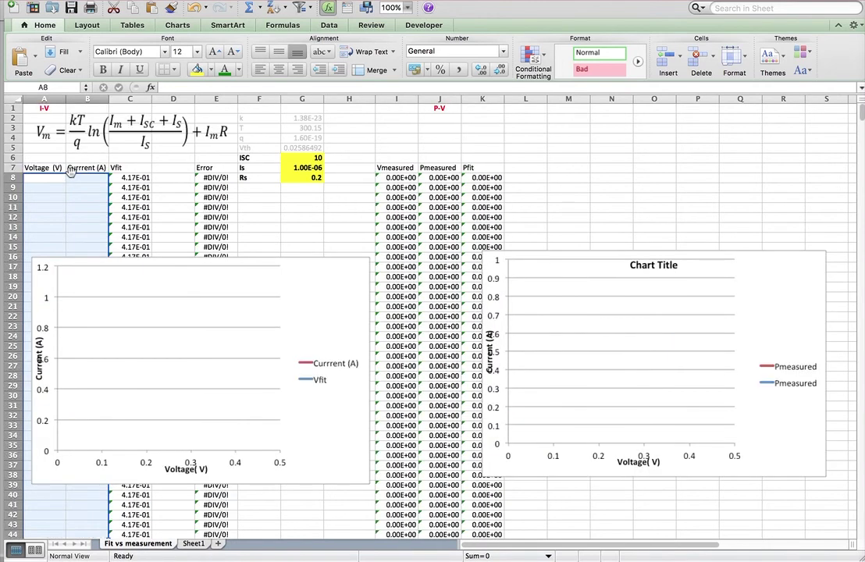
key("ctrl+Page_Down")
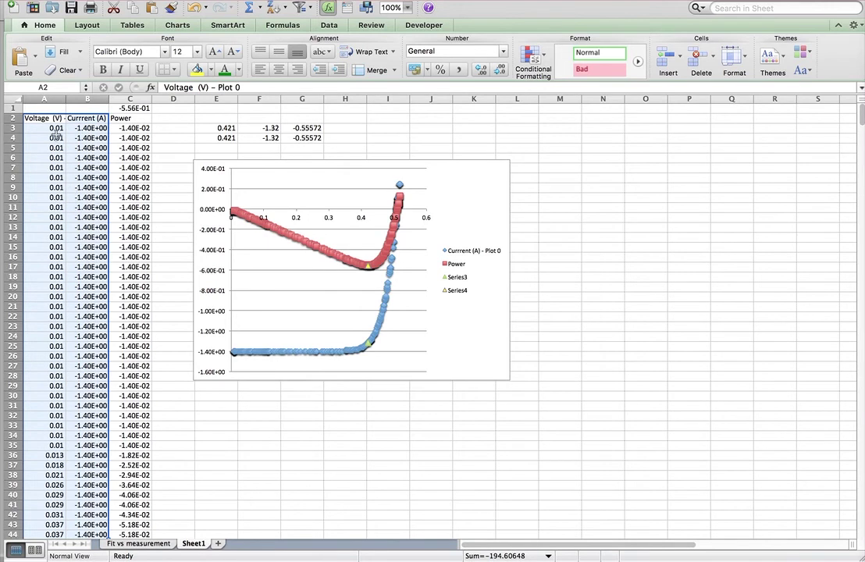
- Paste the measured voltage and current columns at A7 of the Fit vs measurement sheet
key("ctrl+Page_Up")
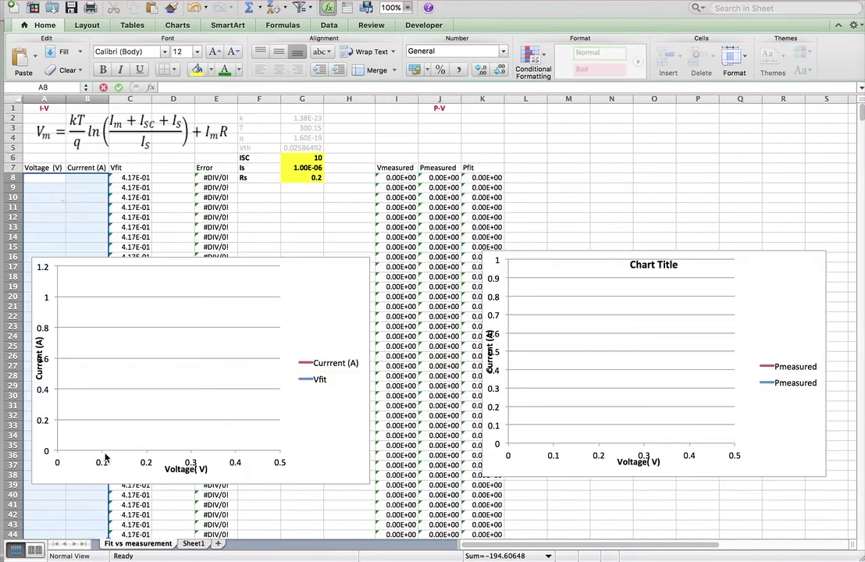
left_click(47, 167)
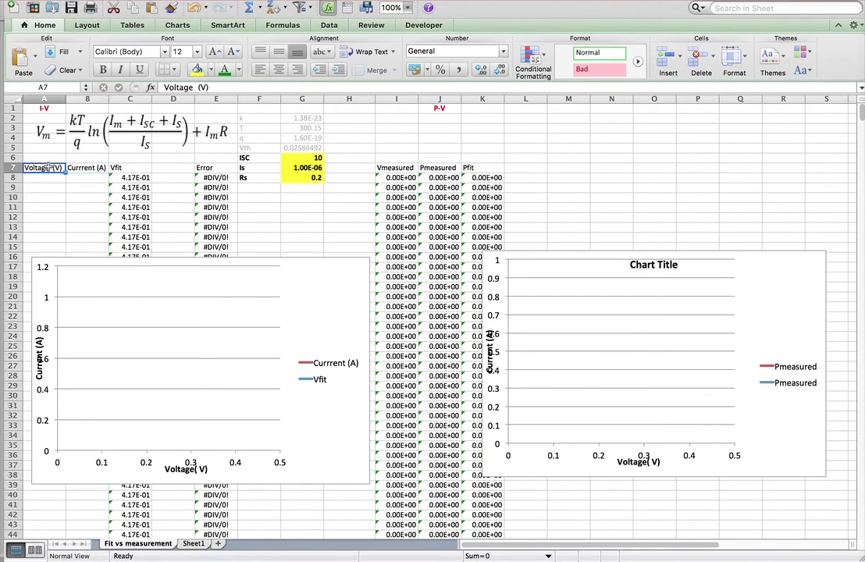
type("v")
key("Escape")
key("super+v")
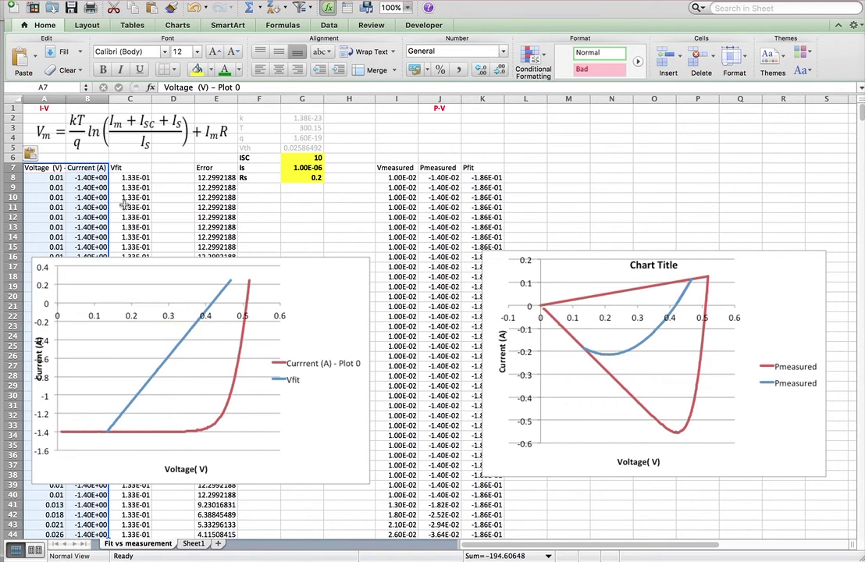
left_click(98, 122)
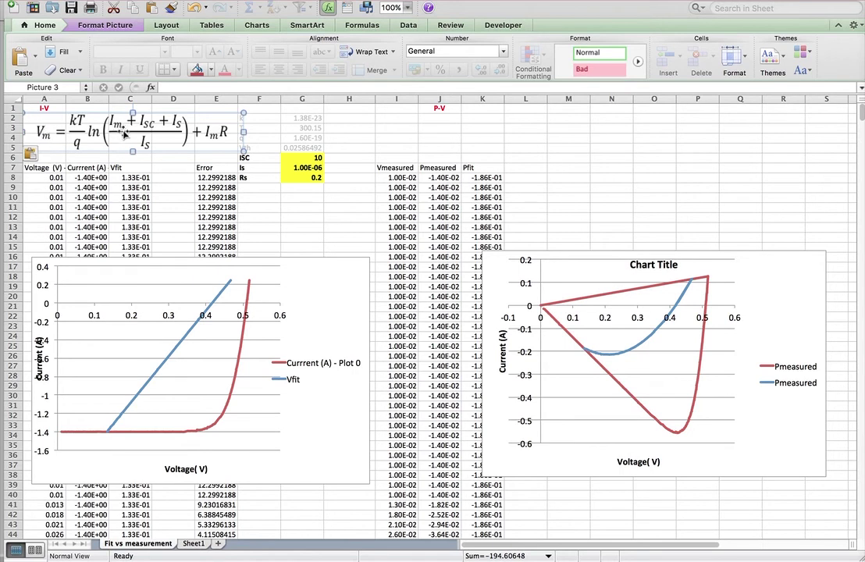
left_click(127, 178)
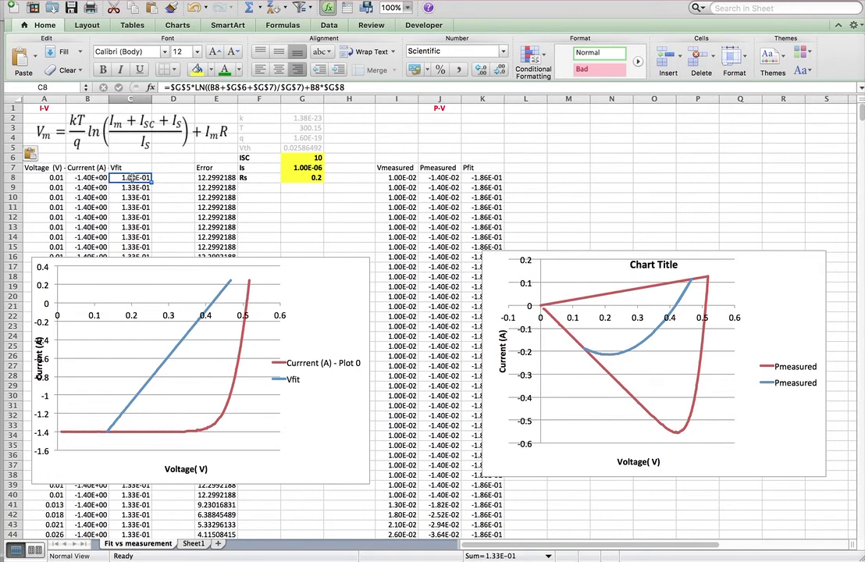
double_click(131, 178)
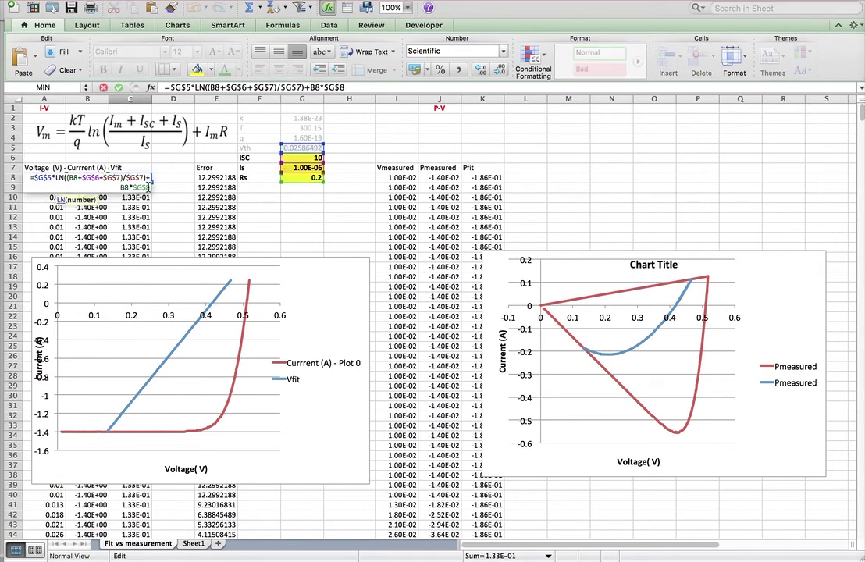
left_click_drag(150, 187, 38, 156)
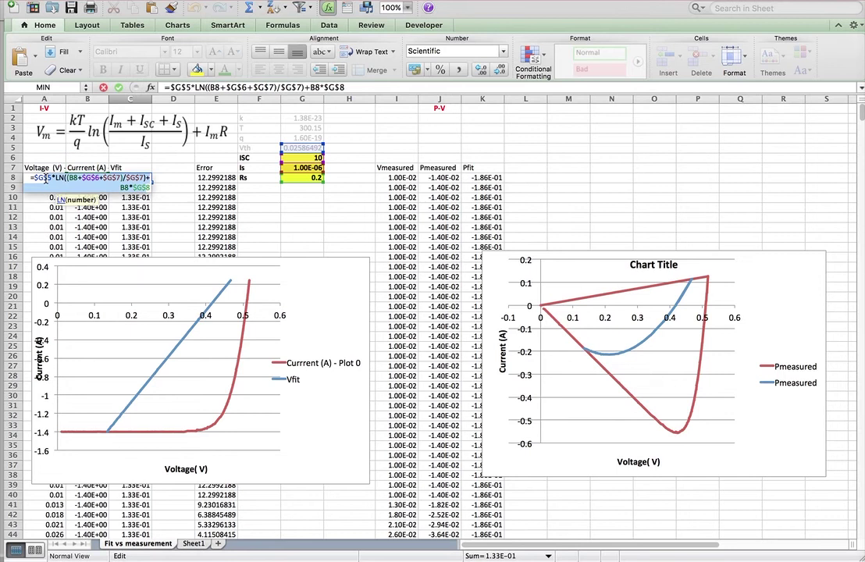
left_click(71, 138)
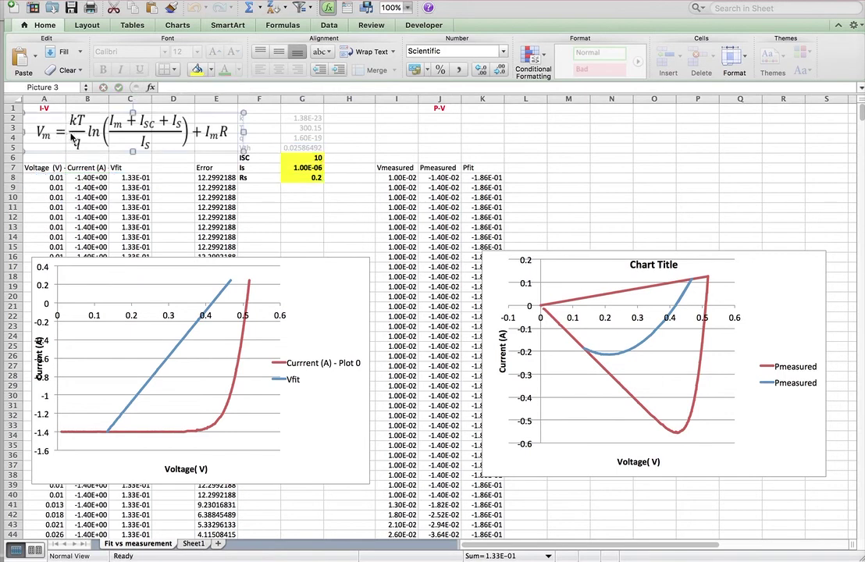
left_click(135, 178)
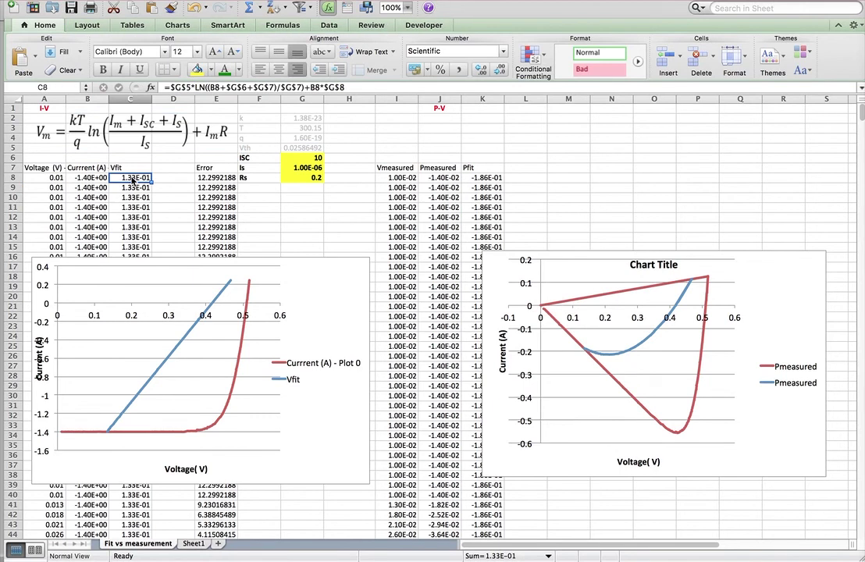
- Check the ISC, Is, Rs values and chart series ranges, then set ISC in G6 to 1.4
left_click(304, 159)
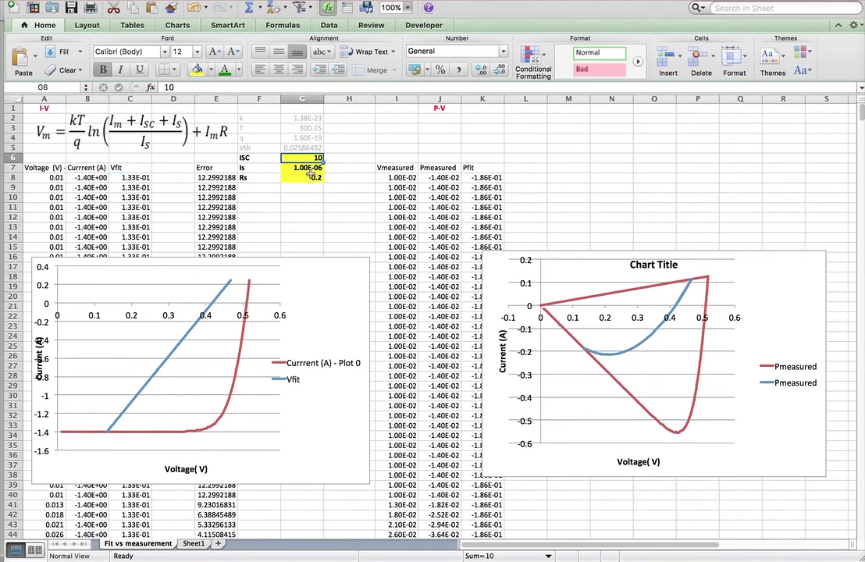
left_click(305, 169)
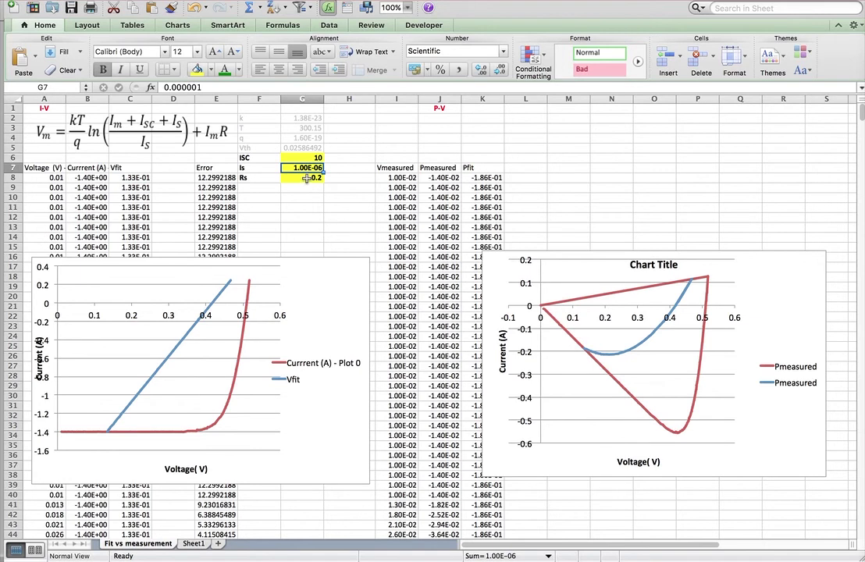
left_click(307, 179)
left_click(206, 316)
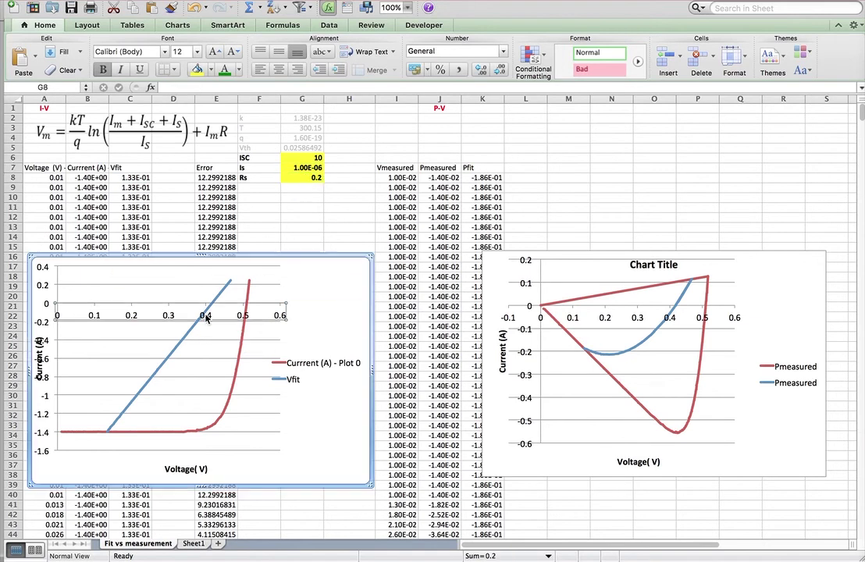
left_click(216, 300)
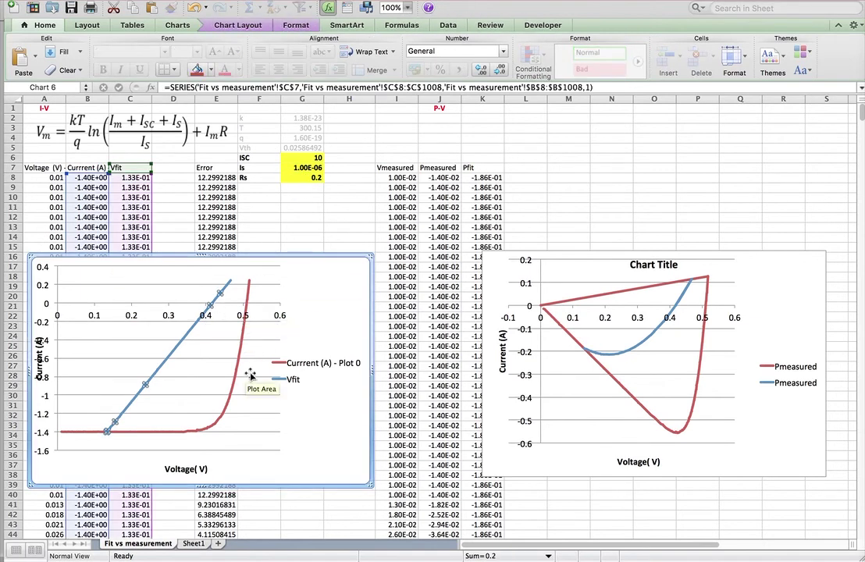
left_click(241, 353)
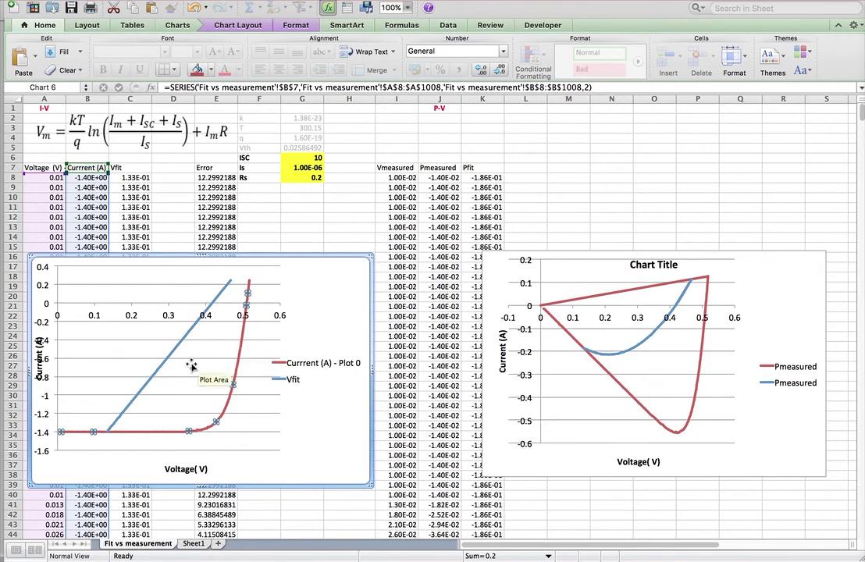
left_click(166, 364)
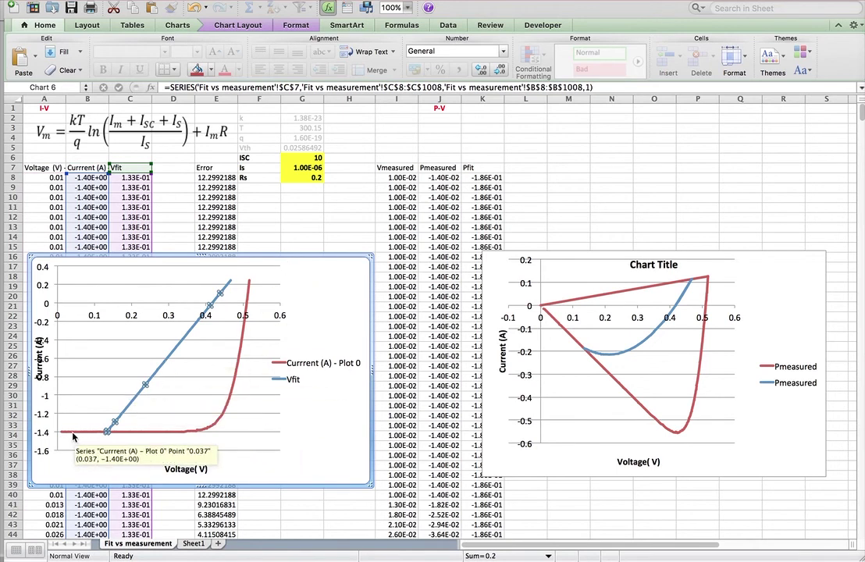
mouse_move(69, 437)
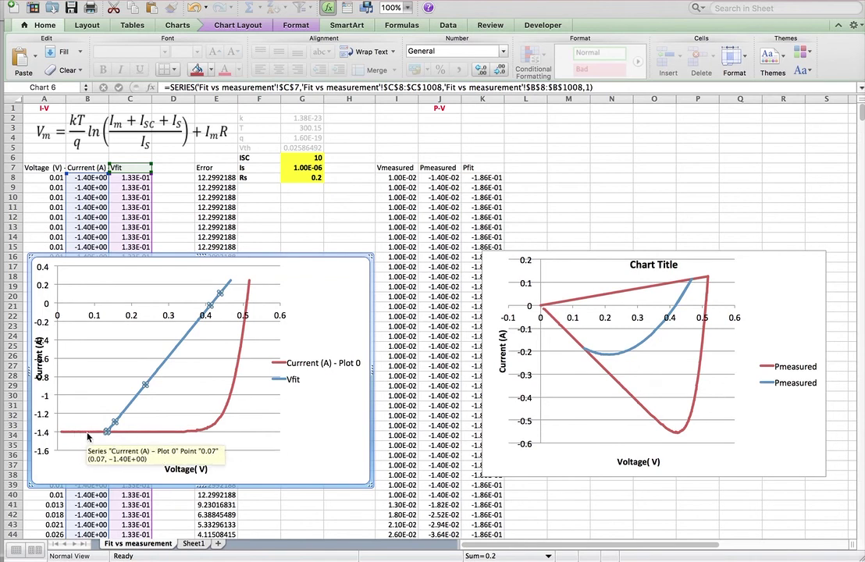
left_click(310, 157)
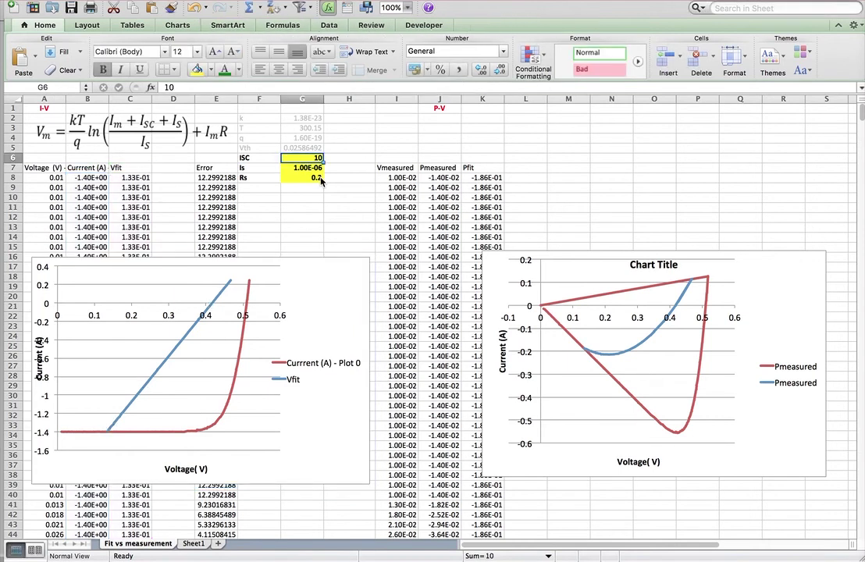
type("1.4")
key("Return")
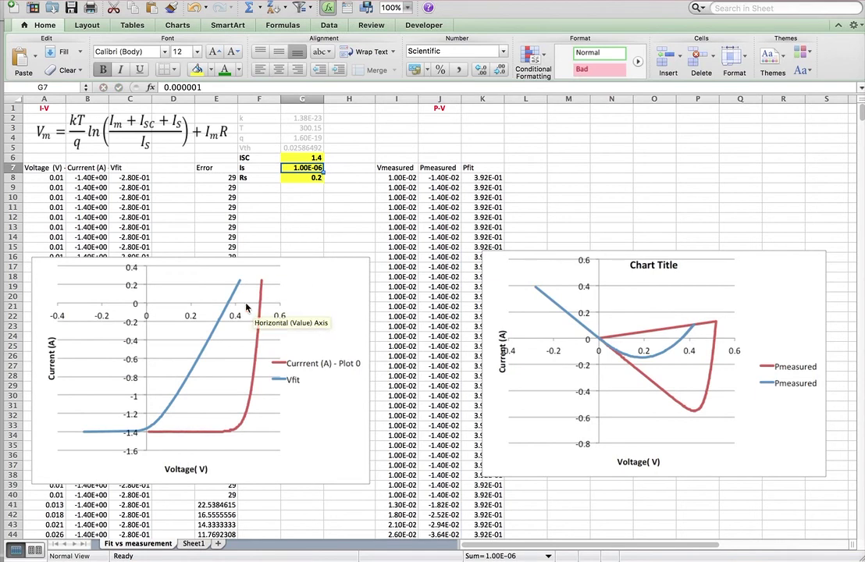
mouse_move(228, 307)
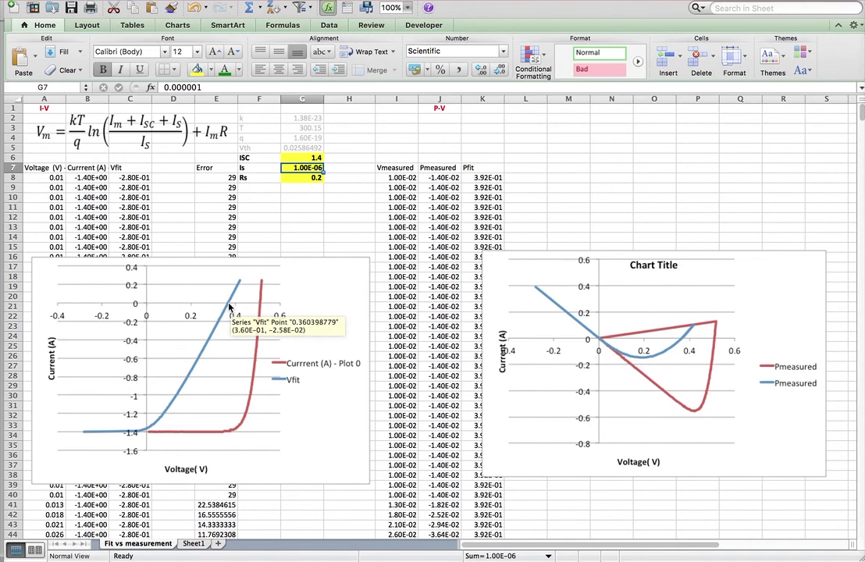
mouse_move(260, 310)
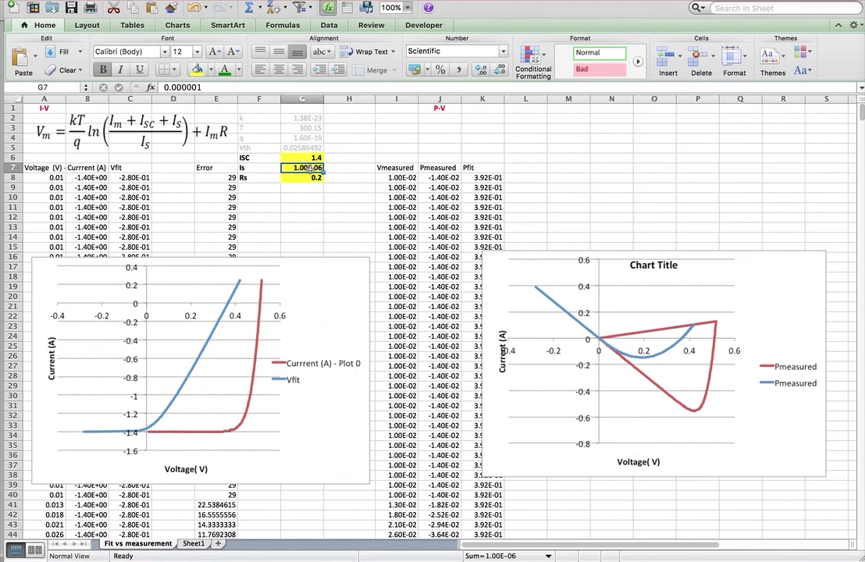
left_click(275, 168)
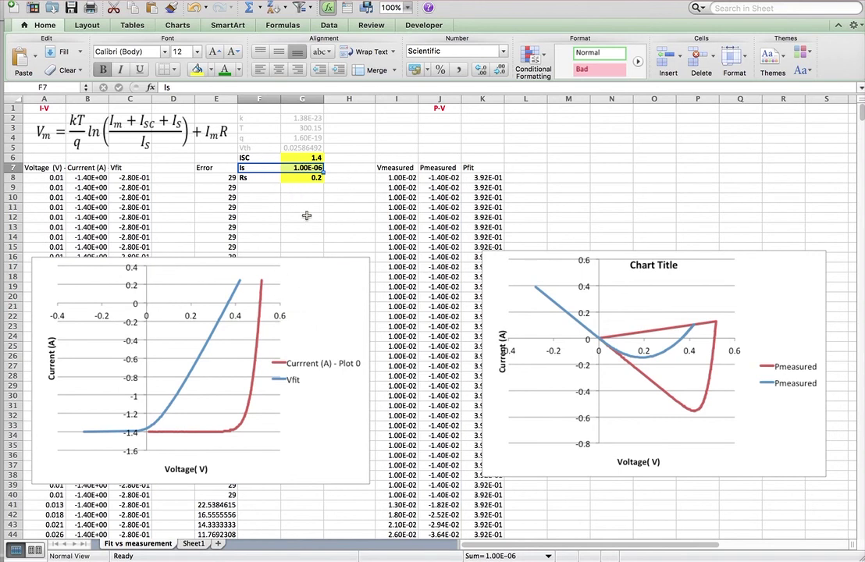
left_click(229, 303)
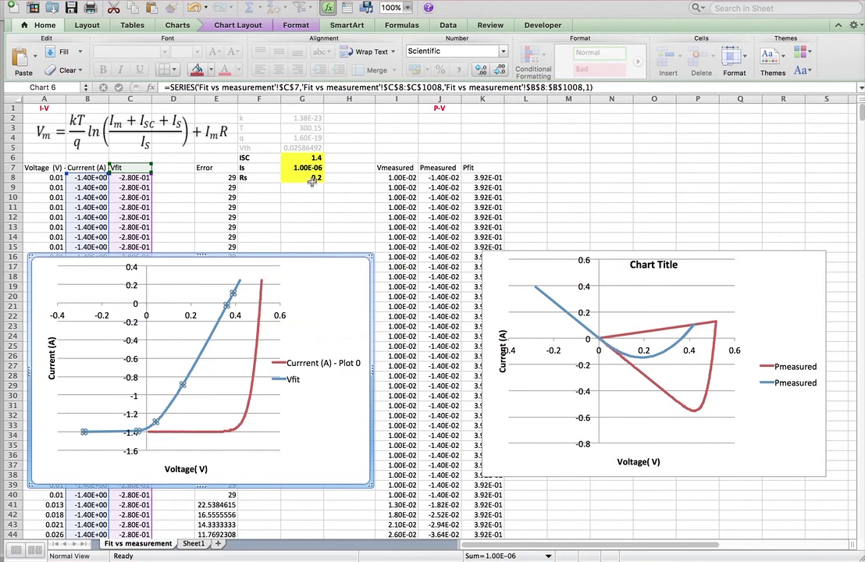
- Lower Is in G7 stepwise through 1e-7, 1e-8 and 1e-9
left_click(314, 169)
type("1e-7")
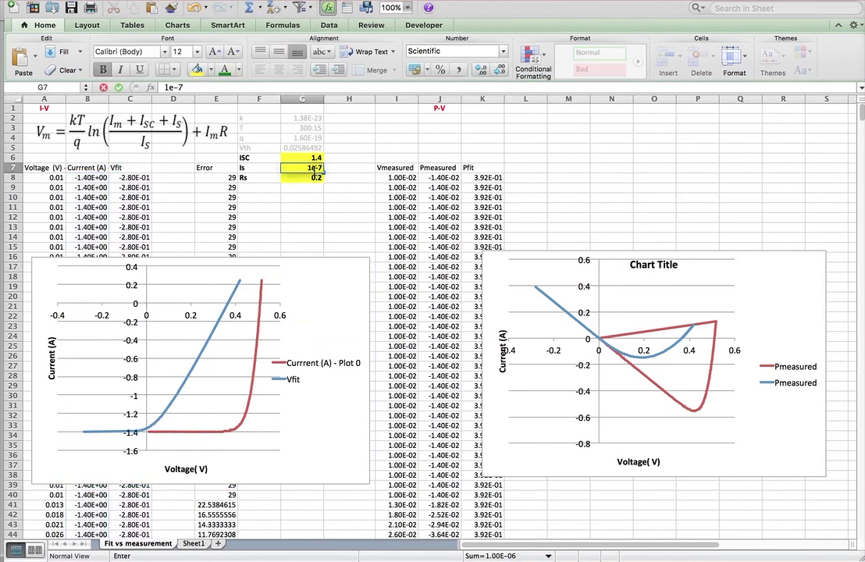
key("Return")
left_click(316, 167)
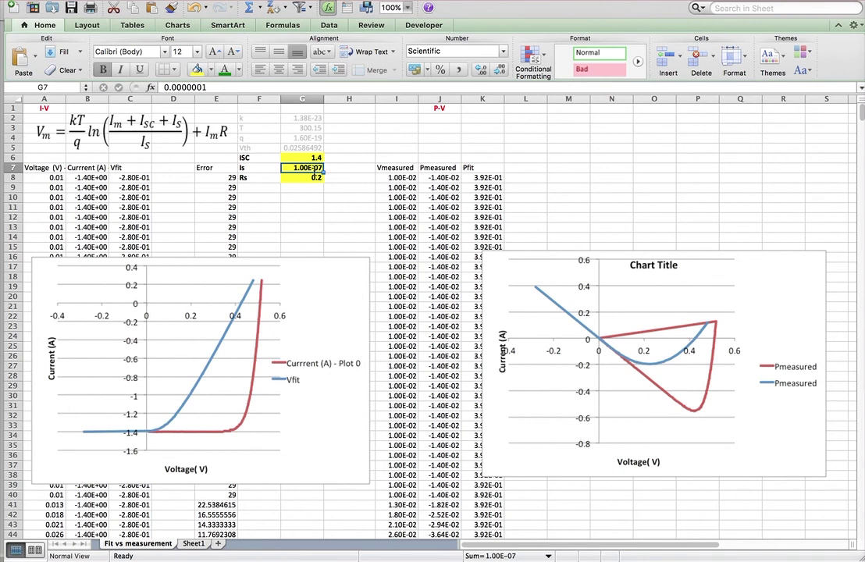
type("1e-8")
key("Return")
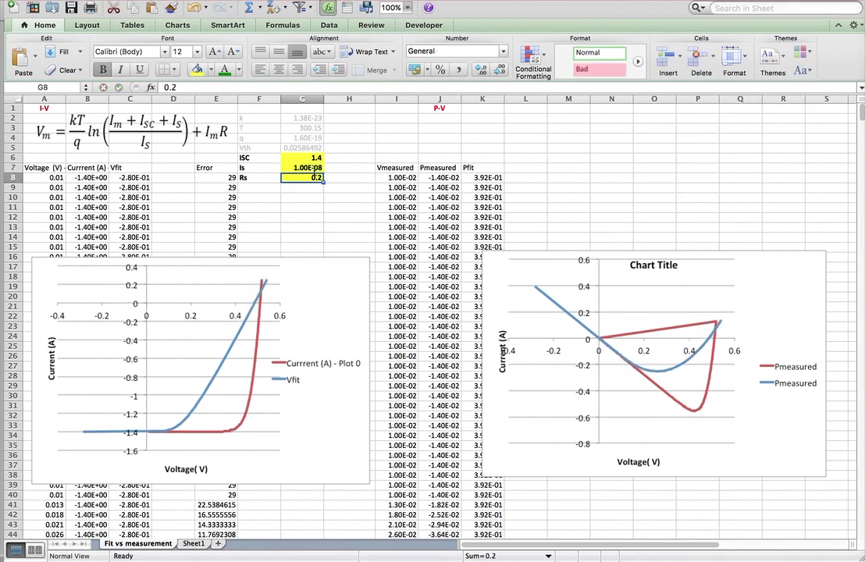
left_click(315, 168)
type("1e-")
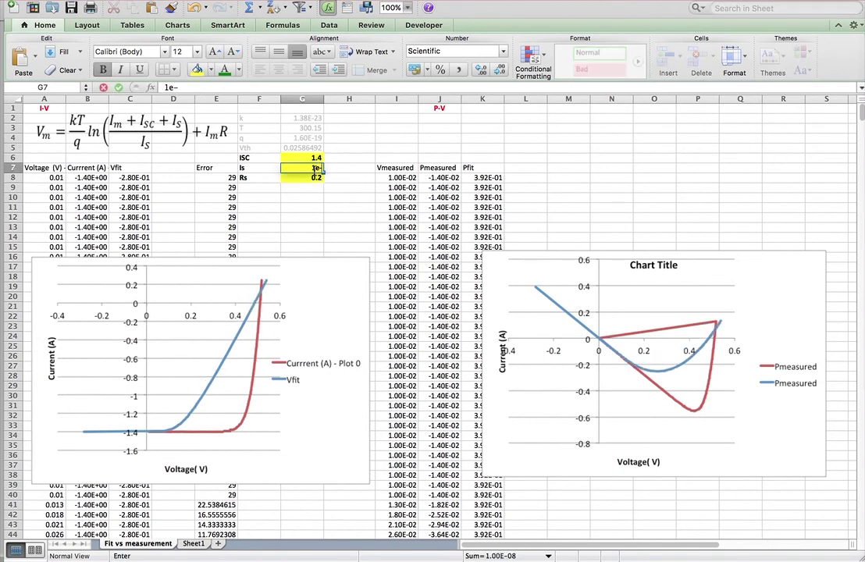
type("9")
key("Return")
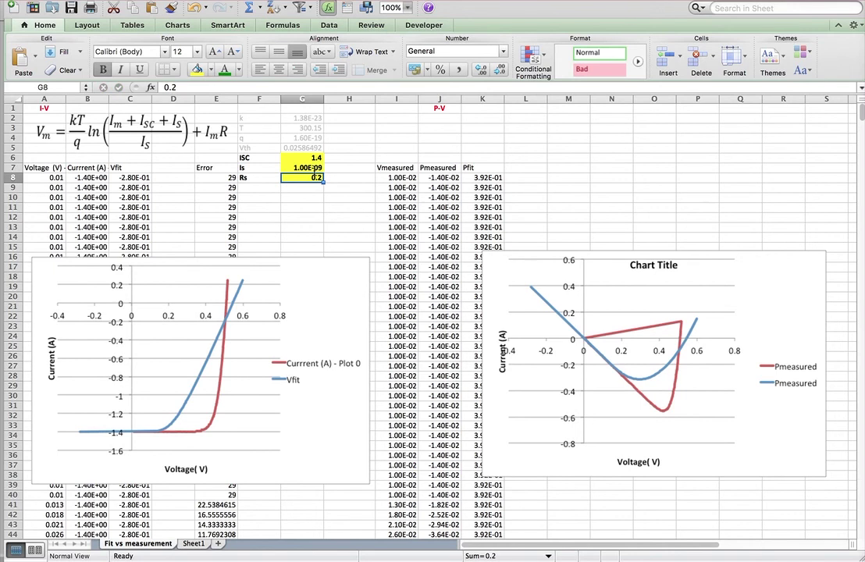
- Set Is to 5.00E-09 by editing its digits in the formula bar
left_click(315, 167)
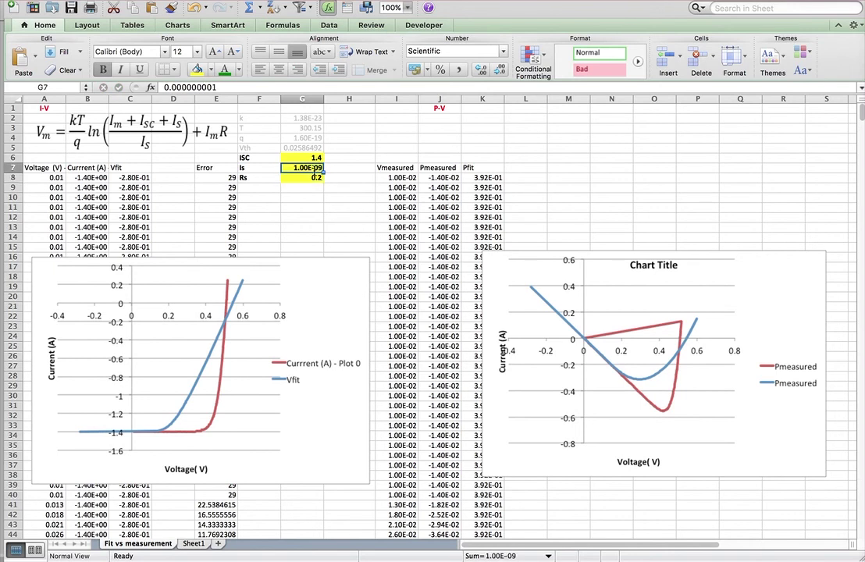
left_click(215, 86)
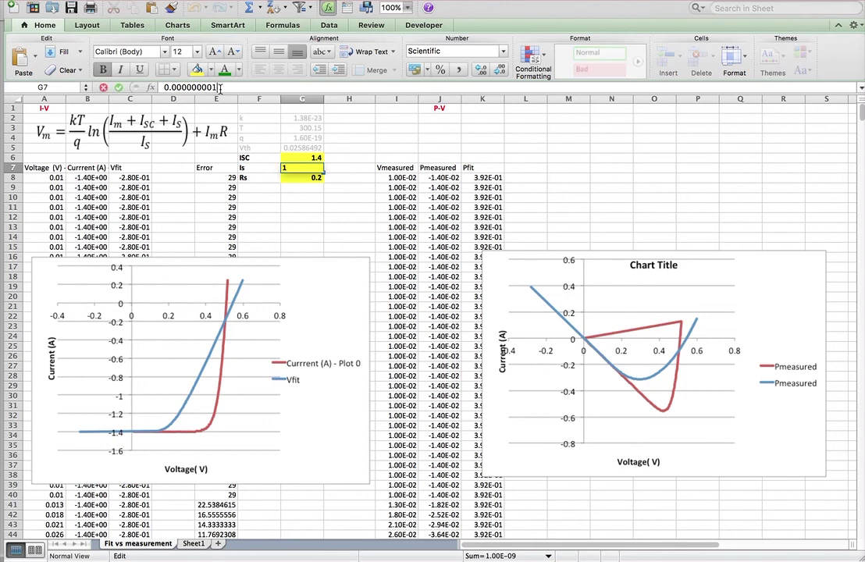
key("BackSpace")
type("5")
key("Return")
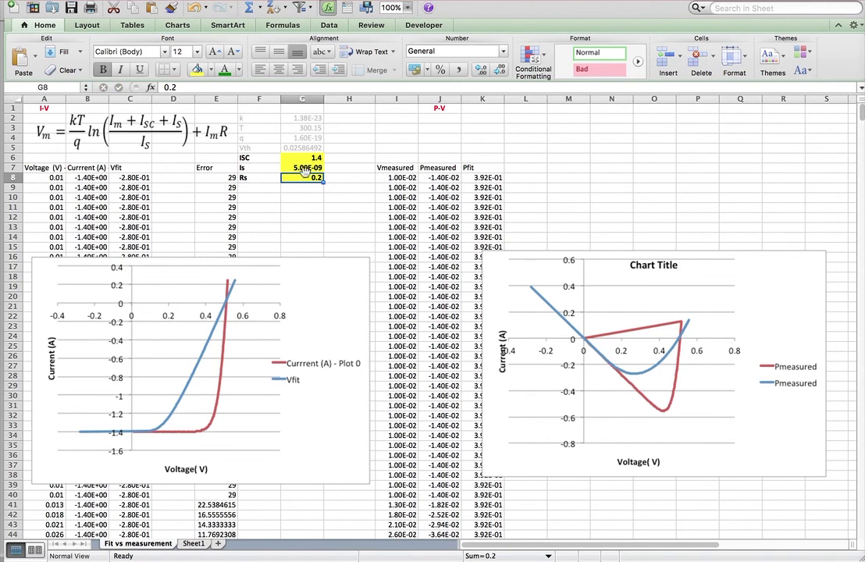
mouse_move(151, 435)
- Reduce Rs in G8 stepwise through 0.1, 0.05 and 0.023 down to 0.0123
type("0.1")
key("Return")
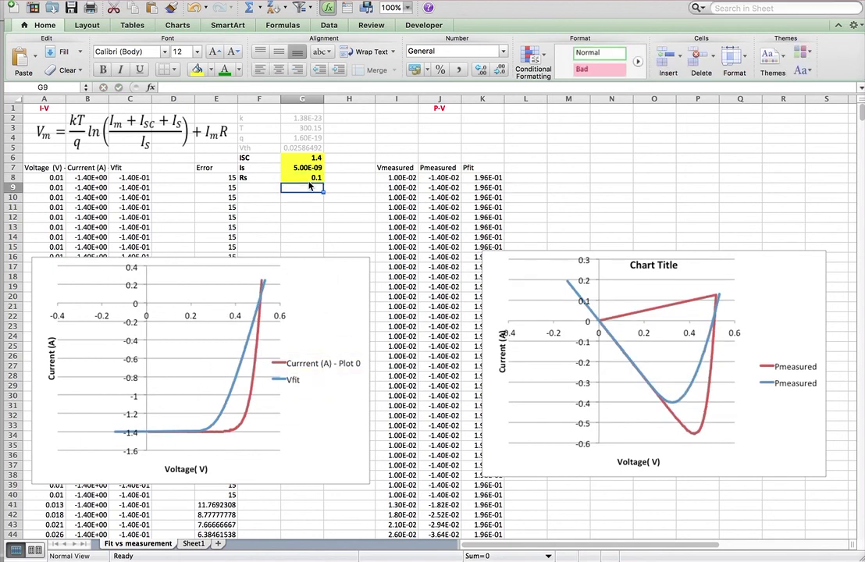
left_click(308, 181)
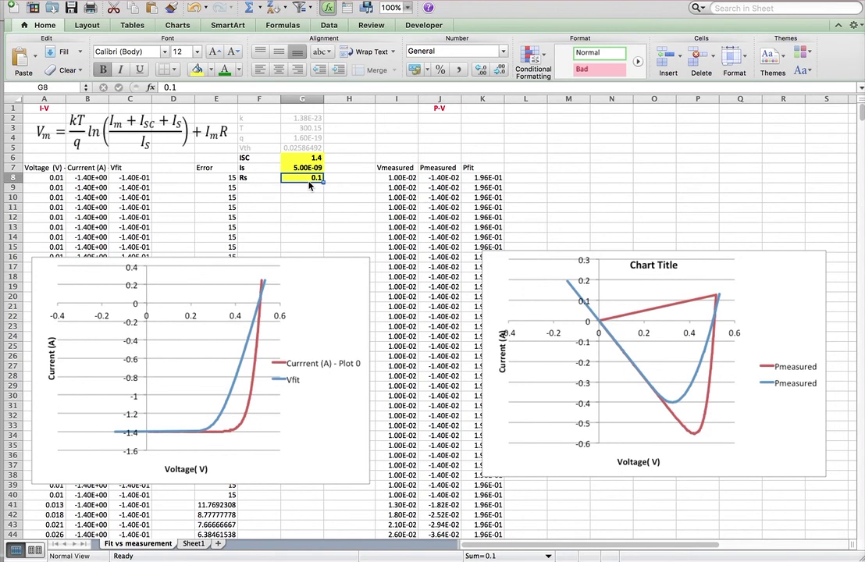
type(".05")
key("Return")
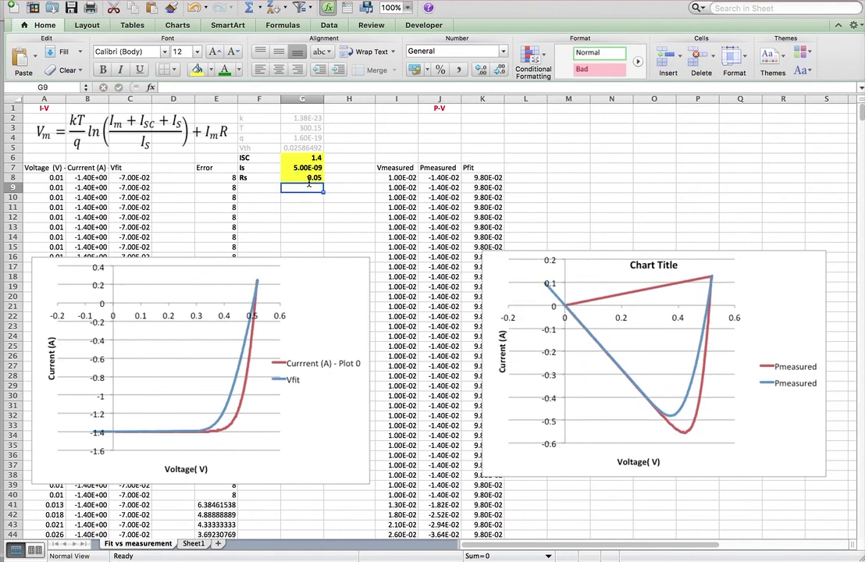
left_click(308, 181)
type(".0")
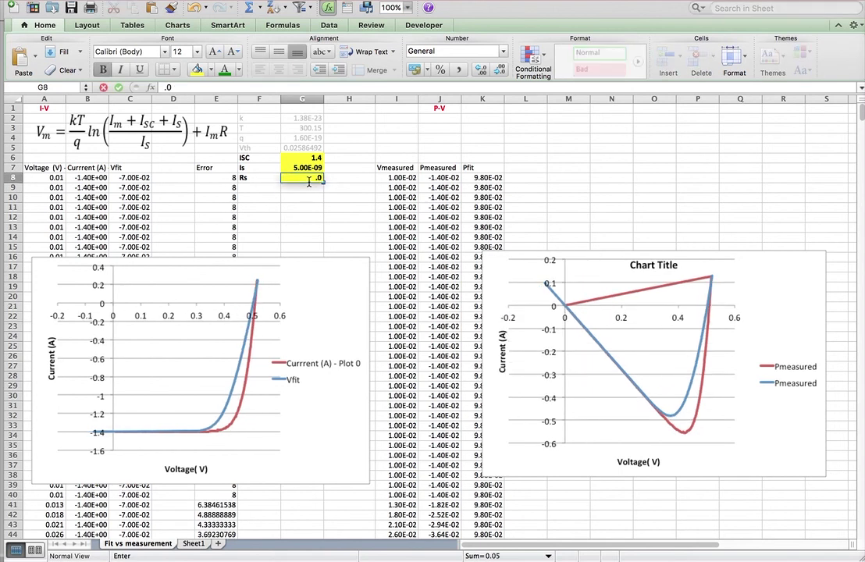
type("23")
key("Return")
left_click(308, 180)
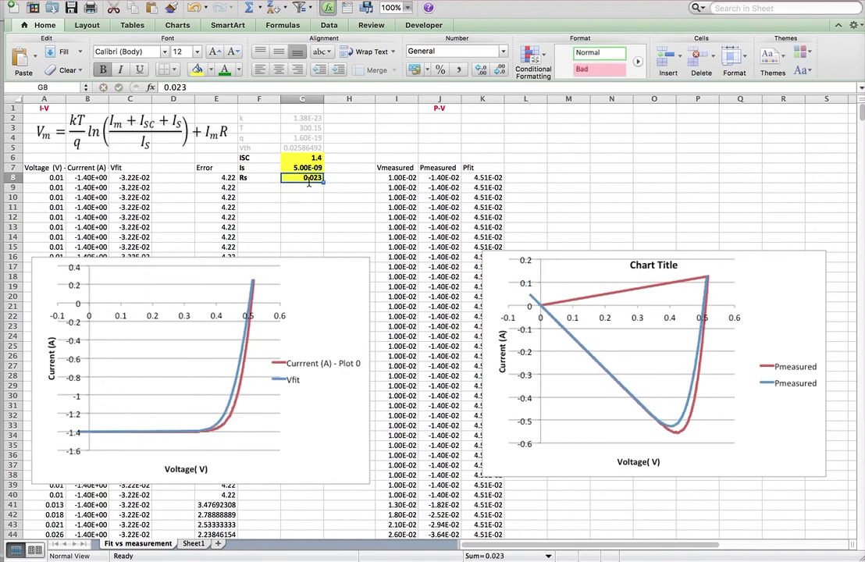
type(".01")
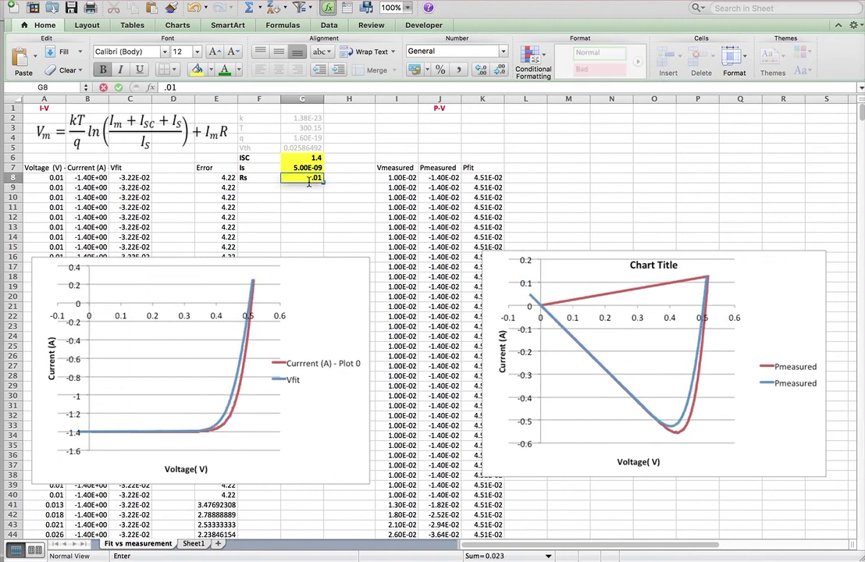
type("23")
key("Return")
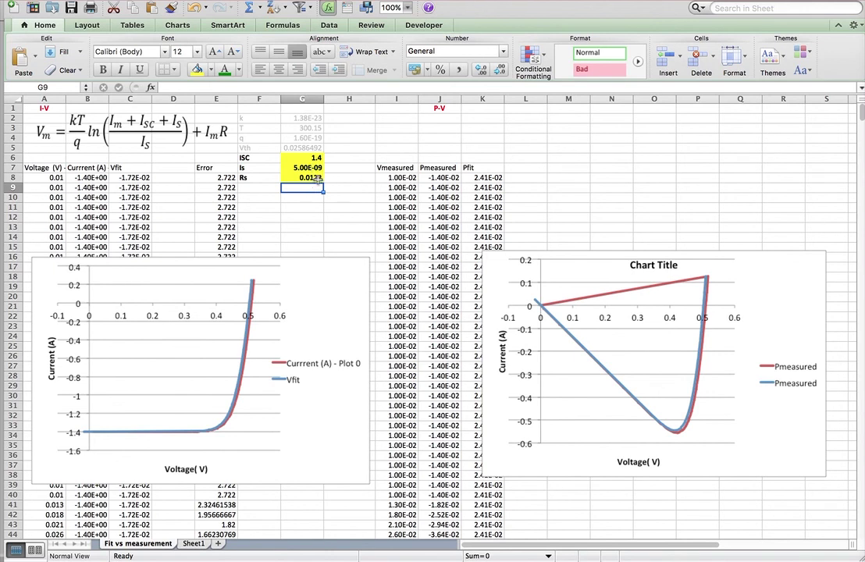
- Change Is in G7 to 4.00E-09 in the formula bar
left_click(308, 168)
left_click(230, 87)
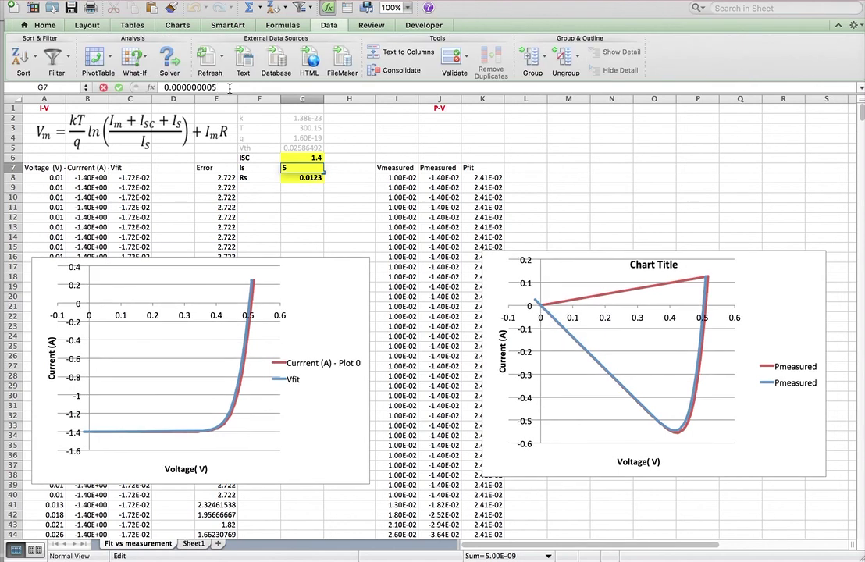
type("4")
key("BackSpace")
key("BackSpace")
type("4")
key("Return")
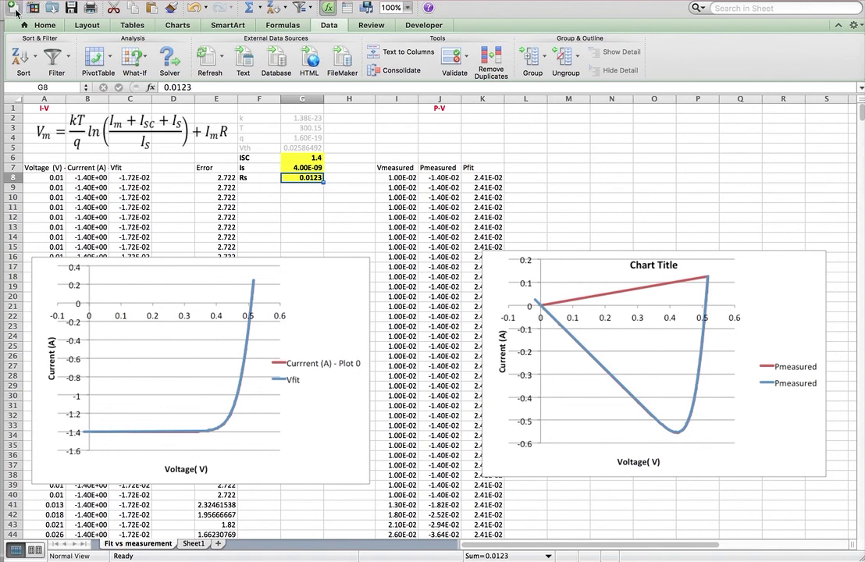
- Shrink the Excel window to show LabVIEW's solar-cell parameters and I-V graph beside it
left_click_drag(3, 26, 215, 66)
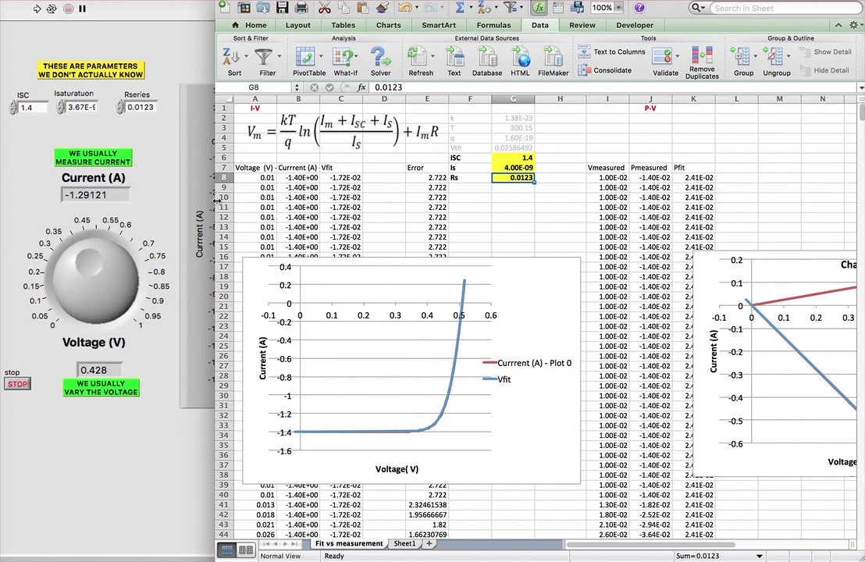
left_click_drag(287, 201, 501, 209)
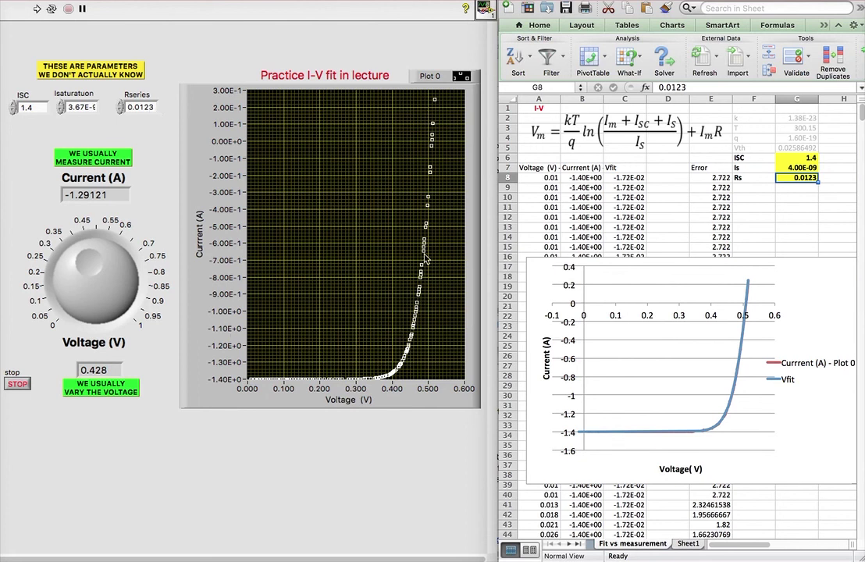
left_click(689, 543)
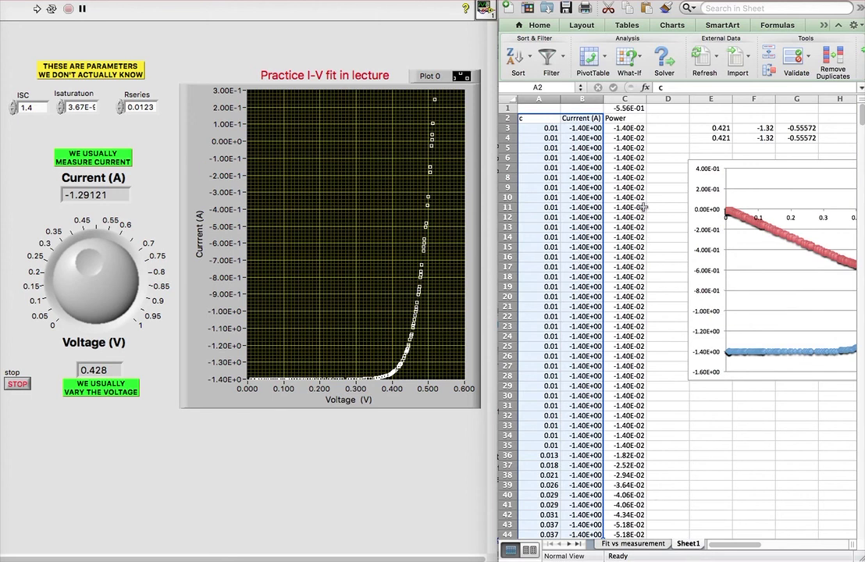
scroll(644, 207, "right", 3)
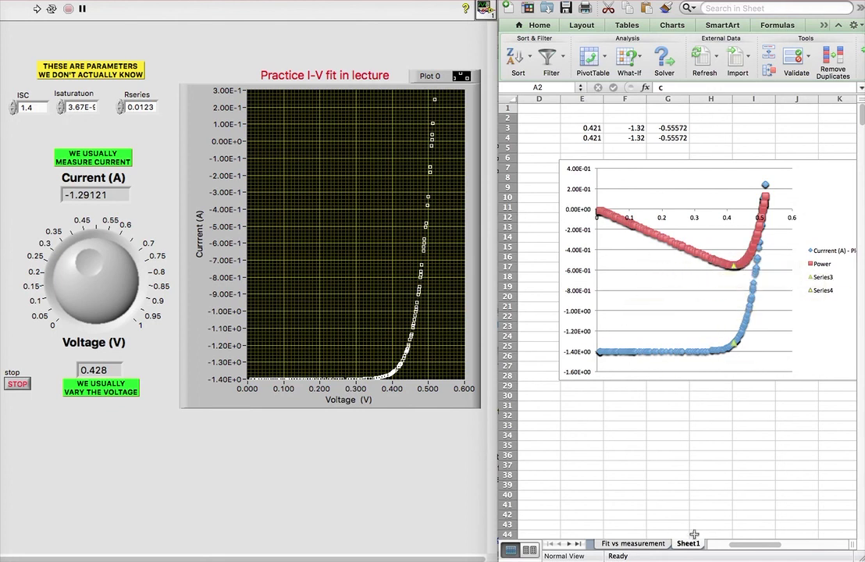
left_click(632, 543)
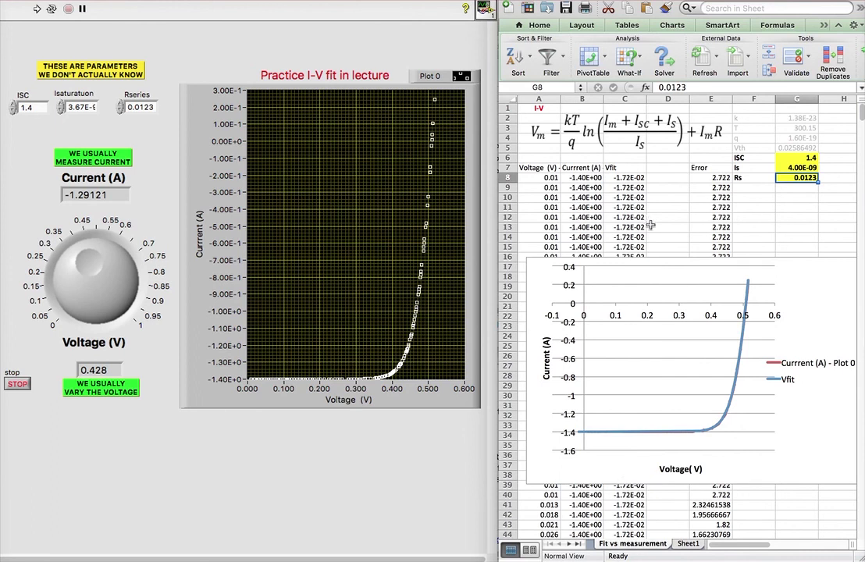
left_click_drag(798, 155, 796, 178)
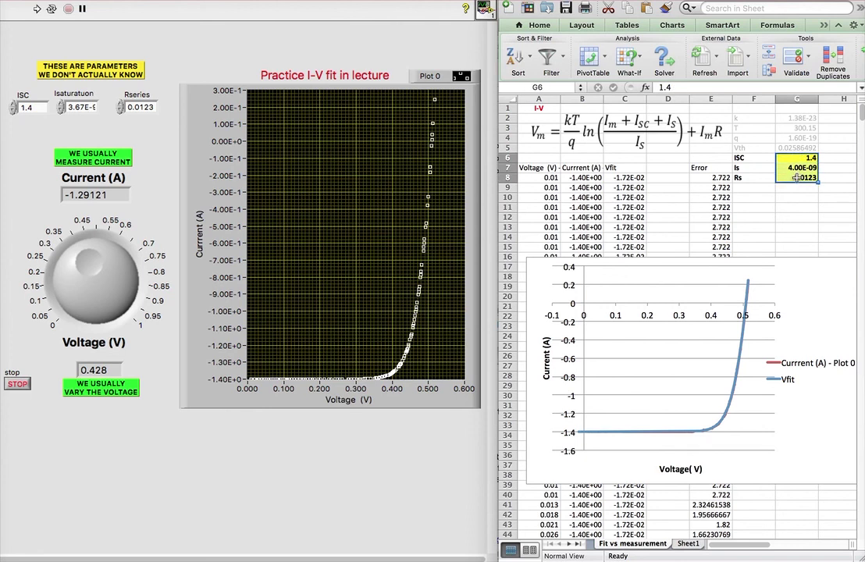